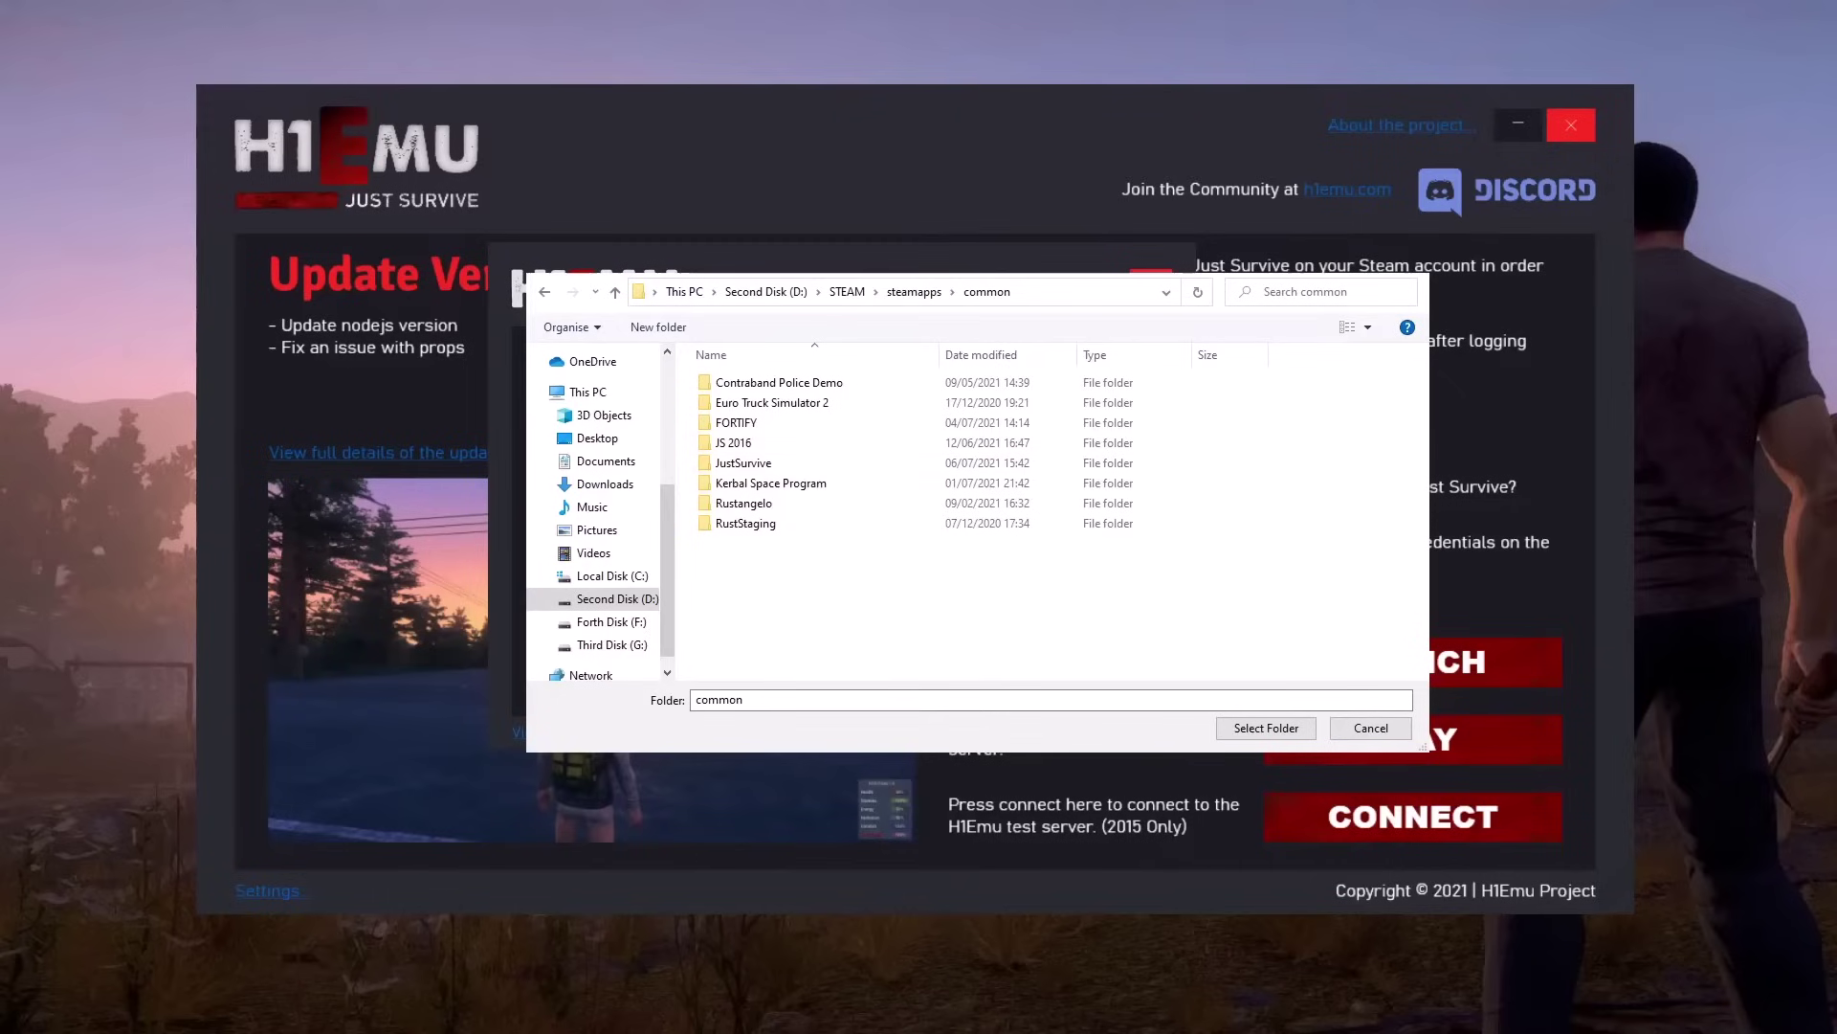
# Choose D:\STEAM\steamapps\common\JustSurvive as the game directory, detected as version 2015.
pyautogui.doubleClick(752, 462)
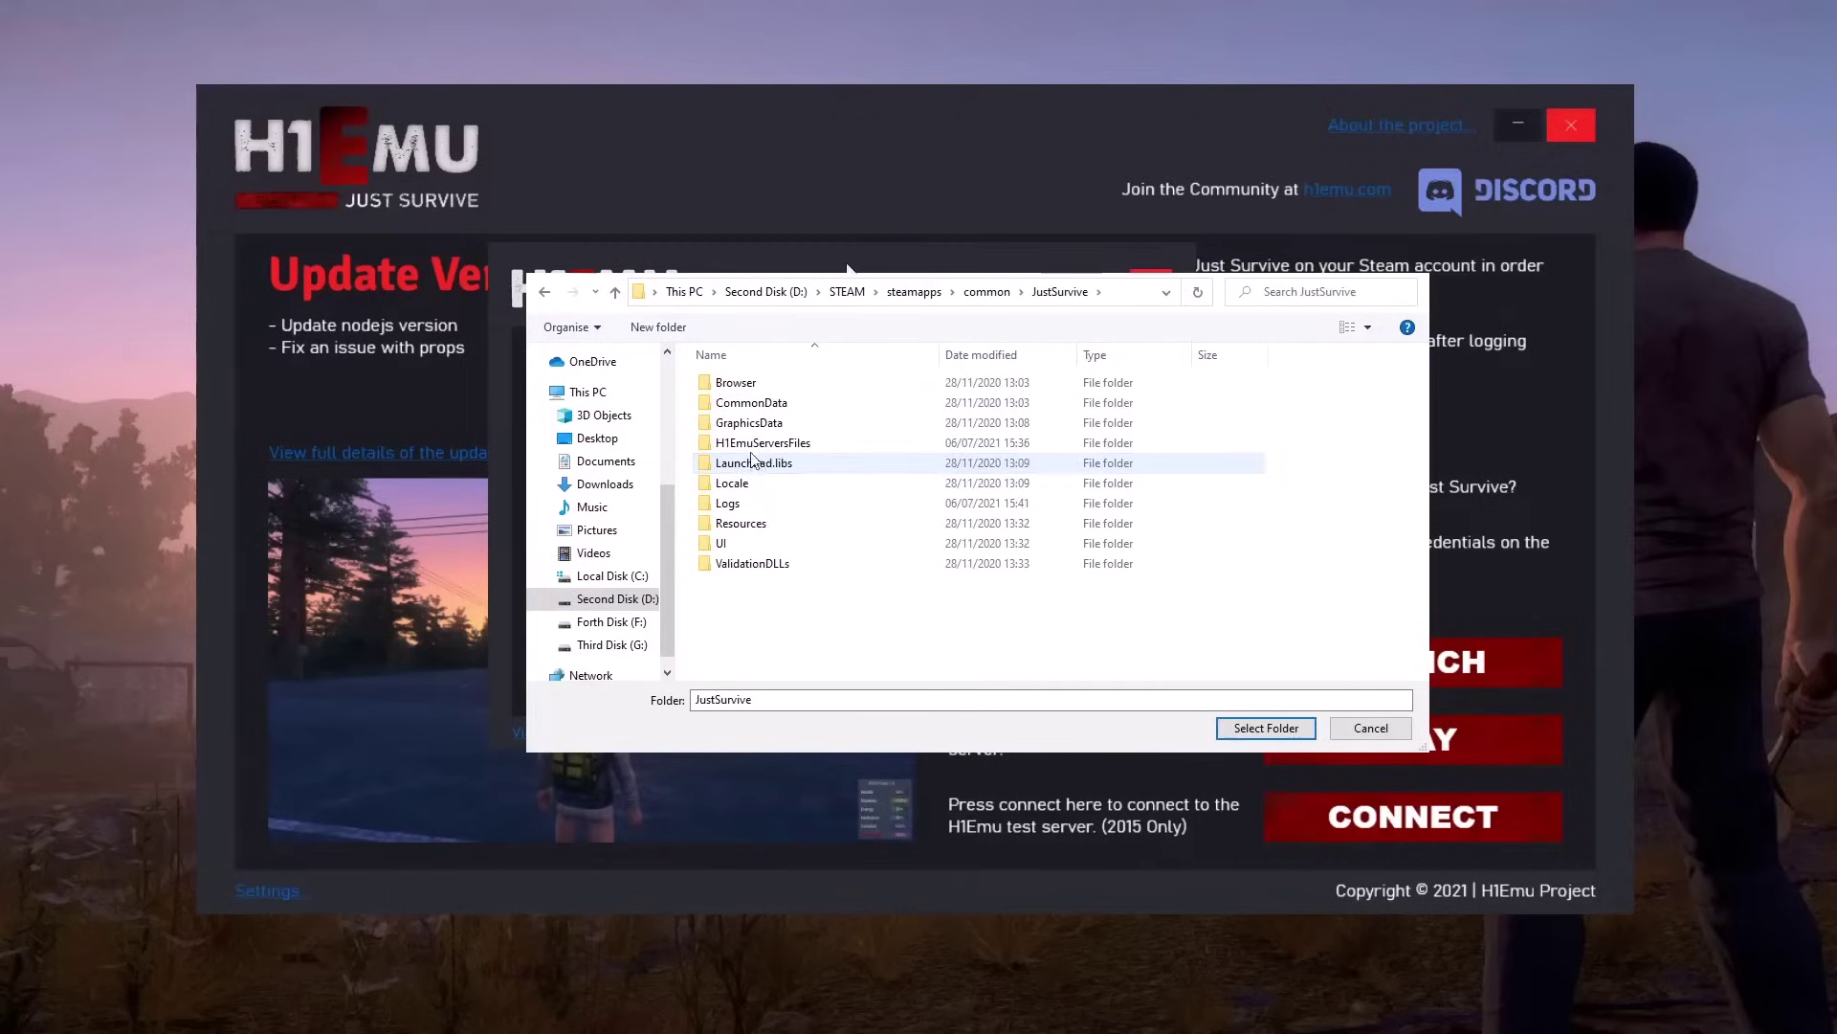
pyautogui.click(1266, 728)
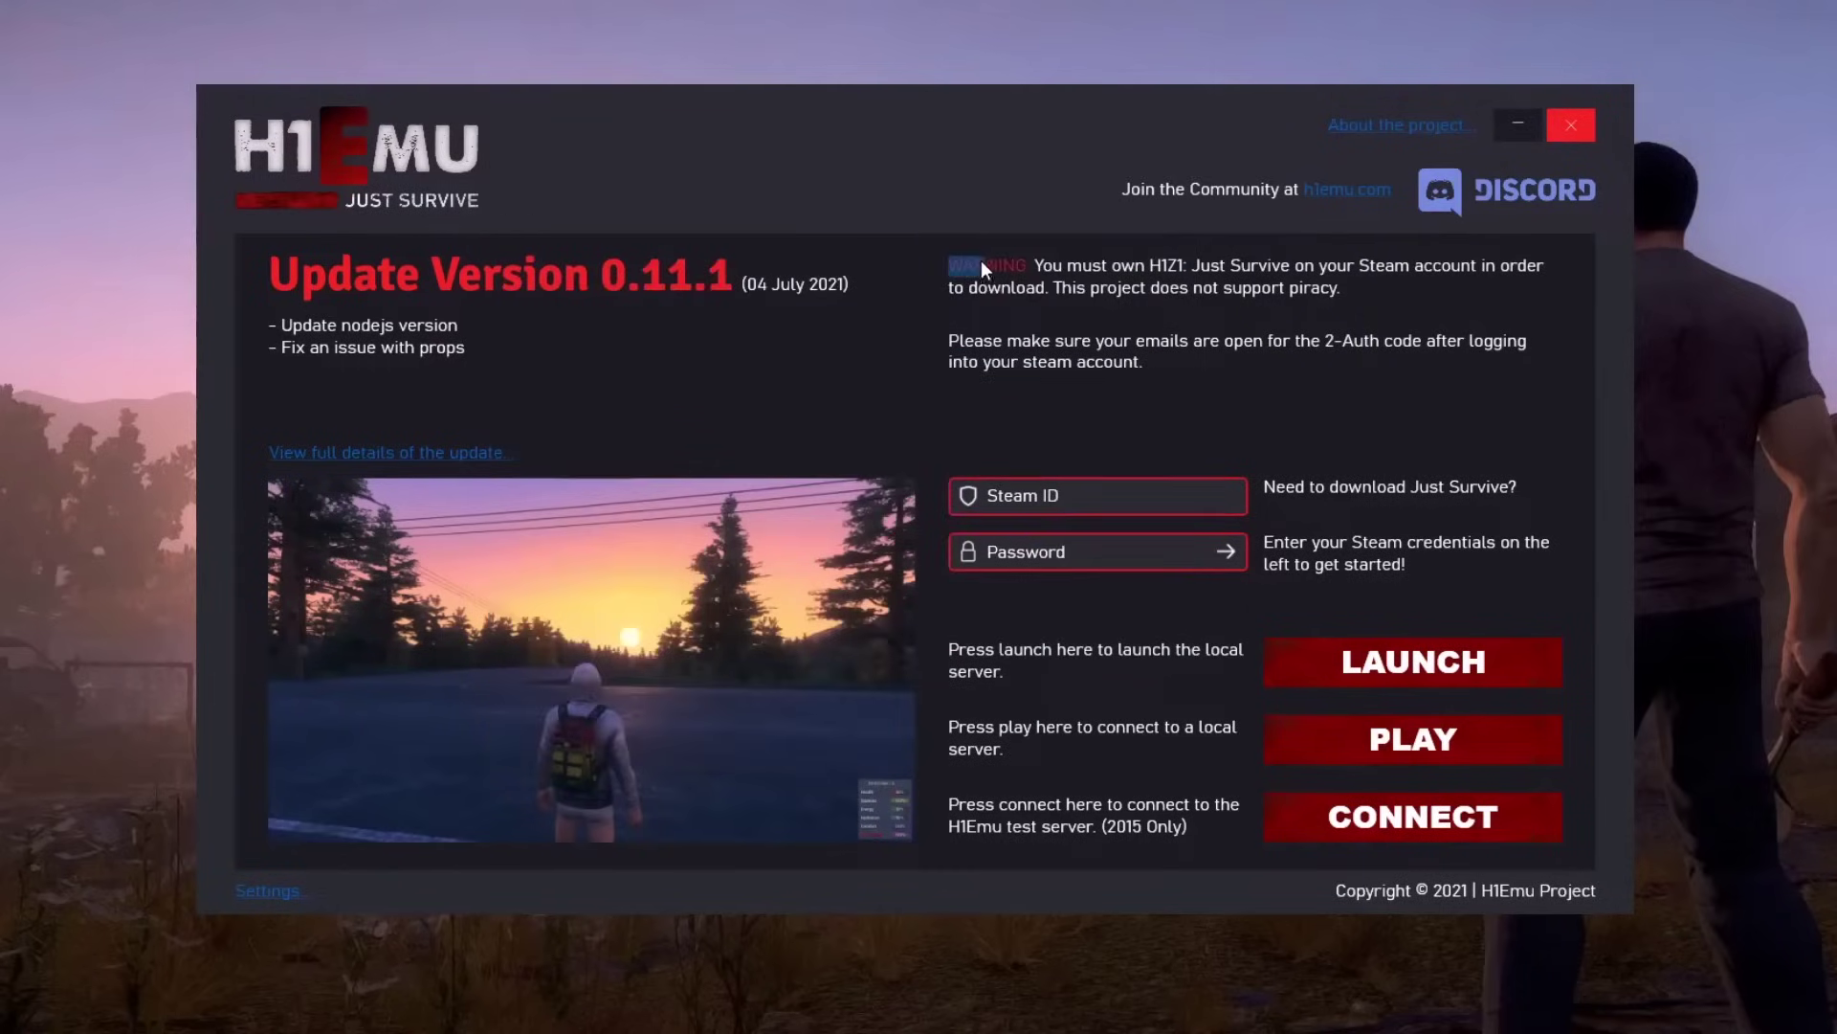
# Highlight the warning and 2-Auth notes, then place the cursor in the Steam account name field.
pyautogui.moveTo(1345, 268)
pyautogui.mouseDown()
pyautogui.moveTo(1422, 300)
pyautogui.moveTo(1413, 359)
pyautogui.mouseUp()
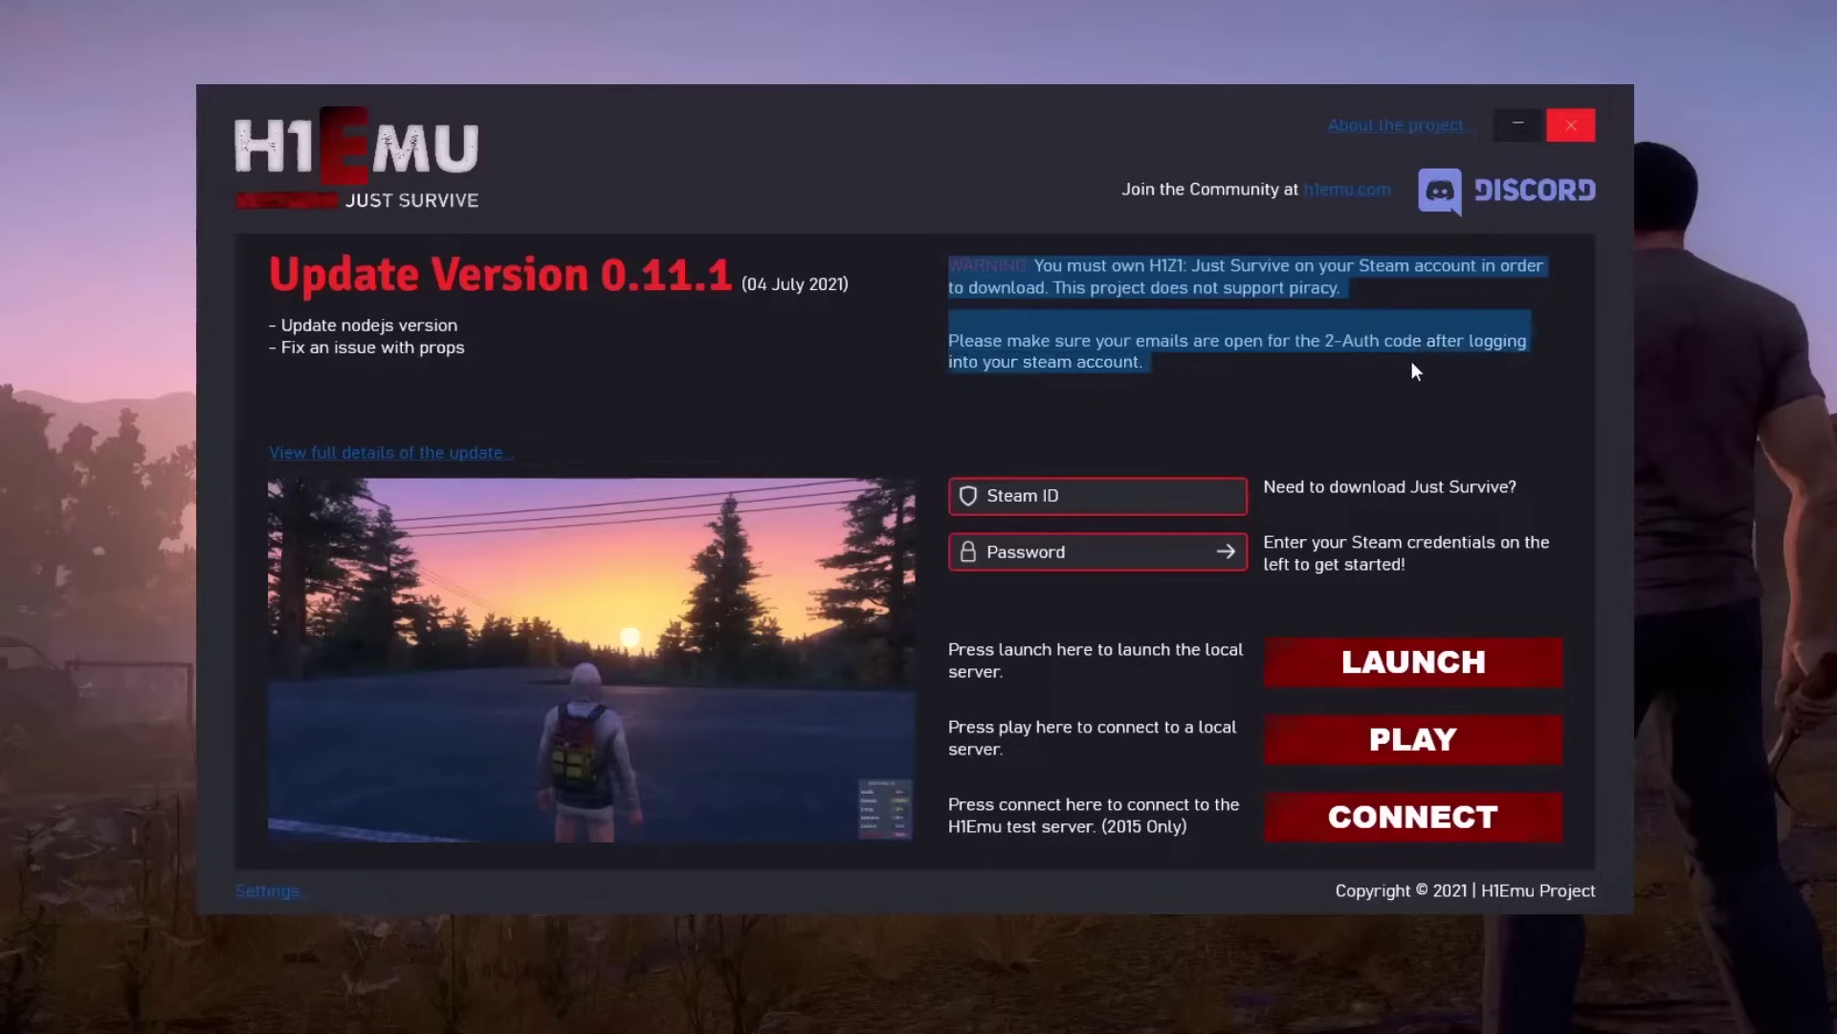
pyautogui.click(1412, 362)
pyautogui.click(1127, 511)
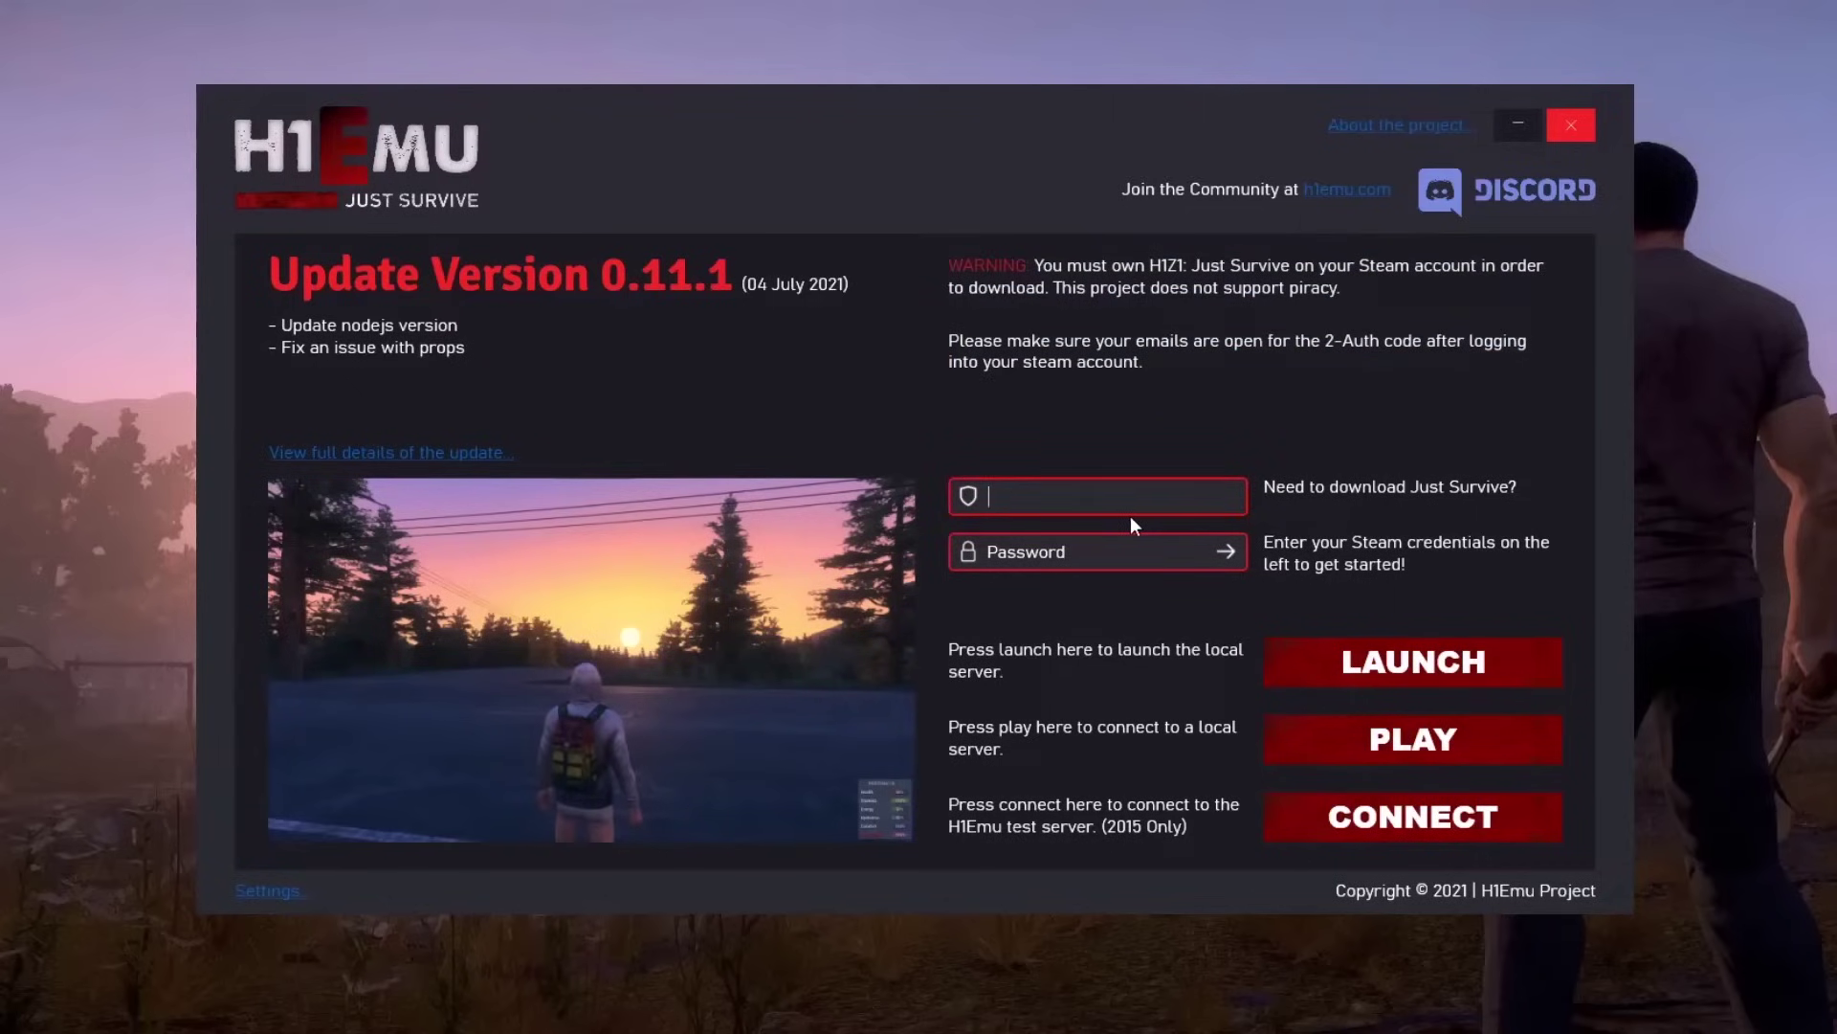
# Sign in with the Steam username and password, then confirm the two-factor authentication code.
pyautogui.write('Your')
pyautogui.write('steam')
pyautogui.press('BackSpace')
pyautogui.write('mname')
pyautogui.press('Tab')
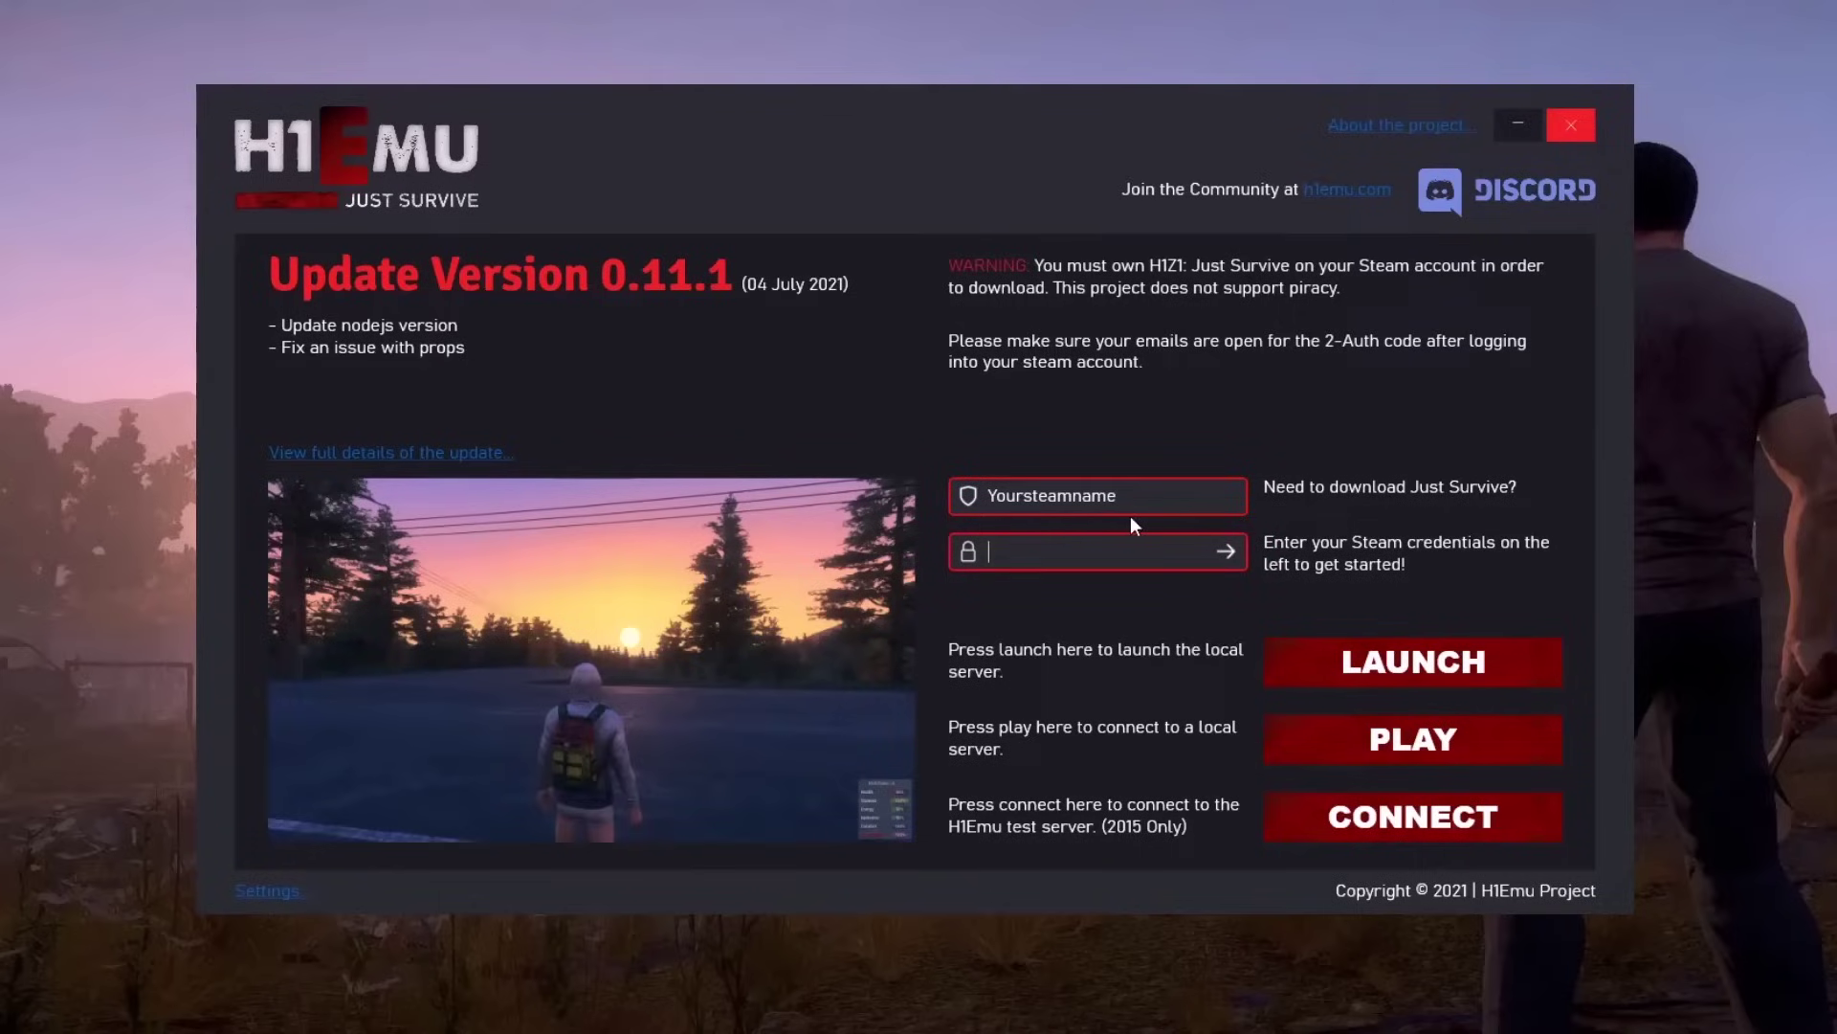
pyautogui.write('*********')
pyautogui.press('Return')
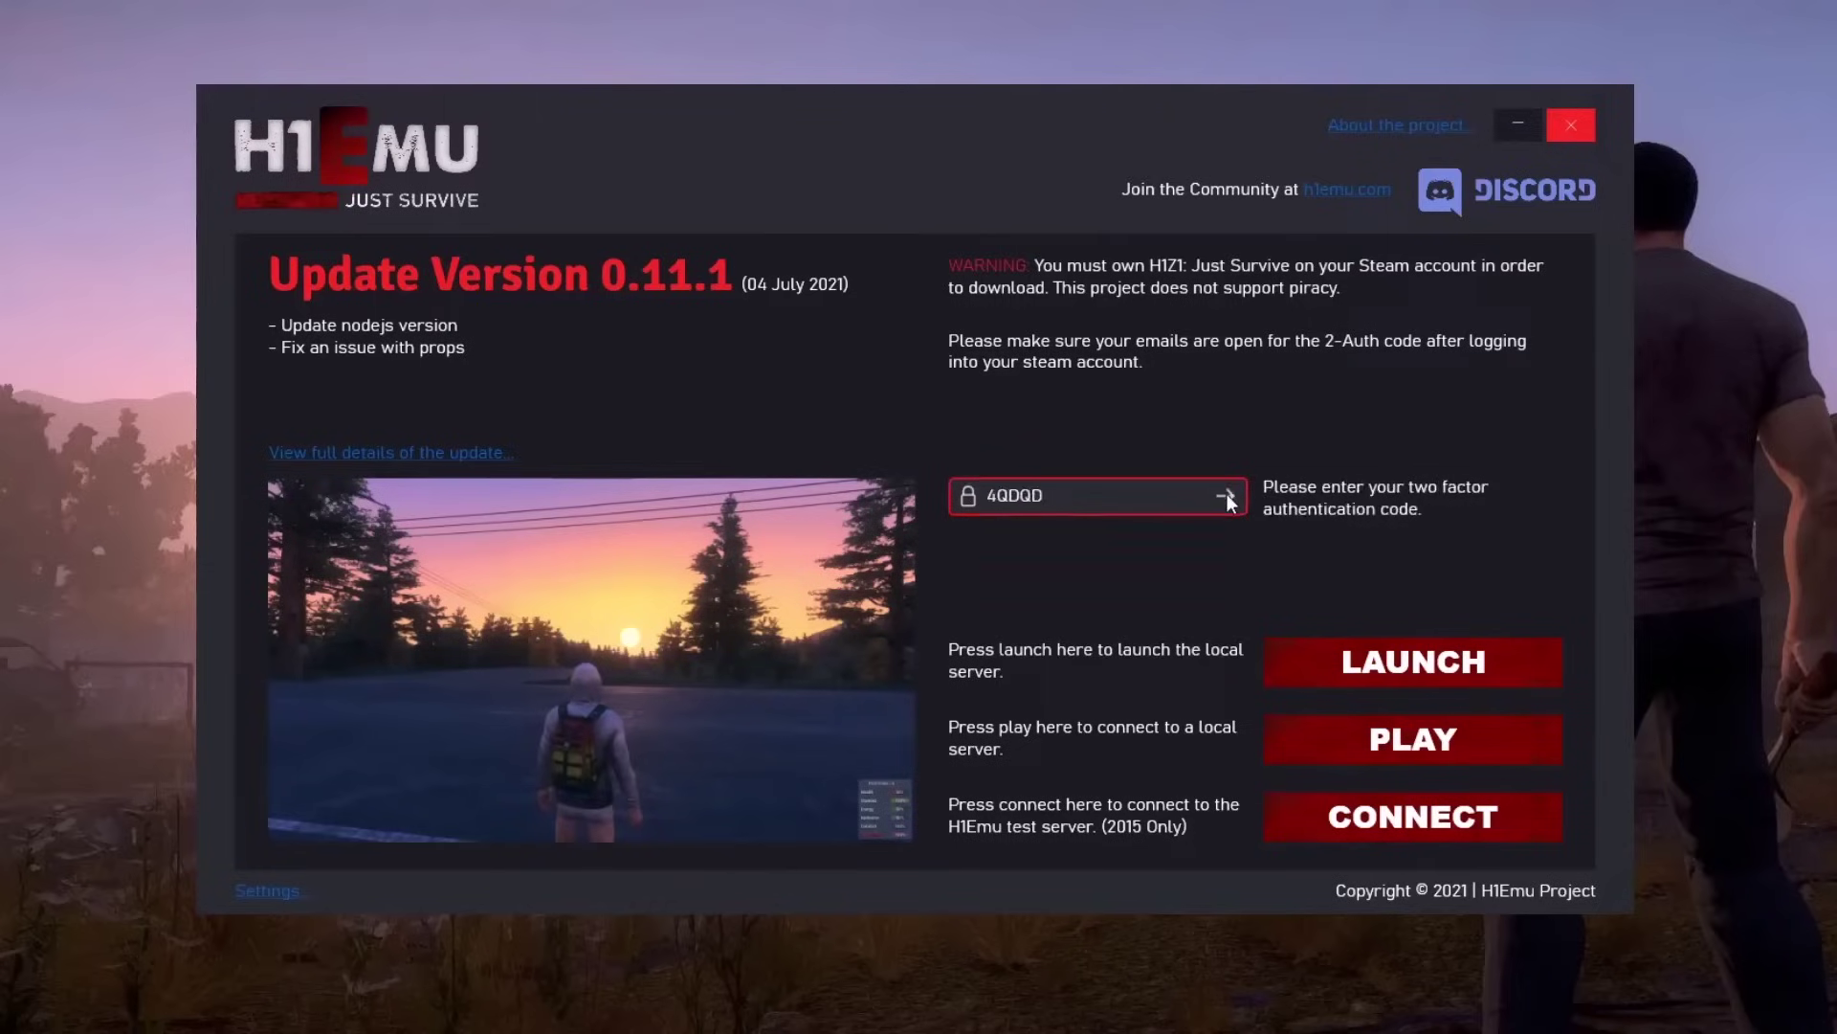
pyautogui.click(1227, 494)
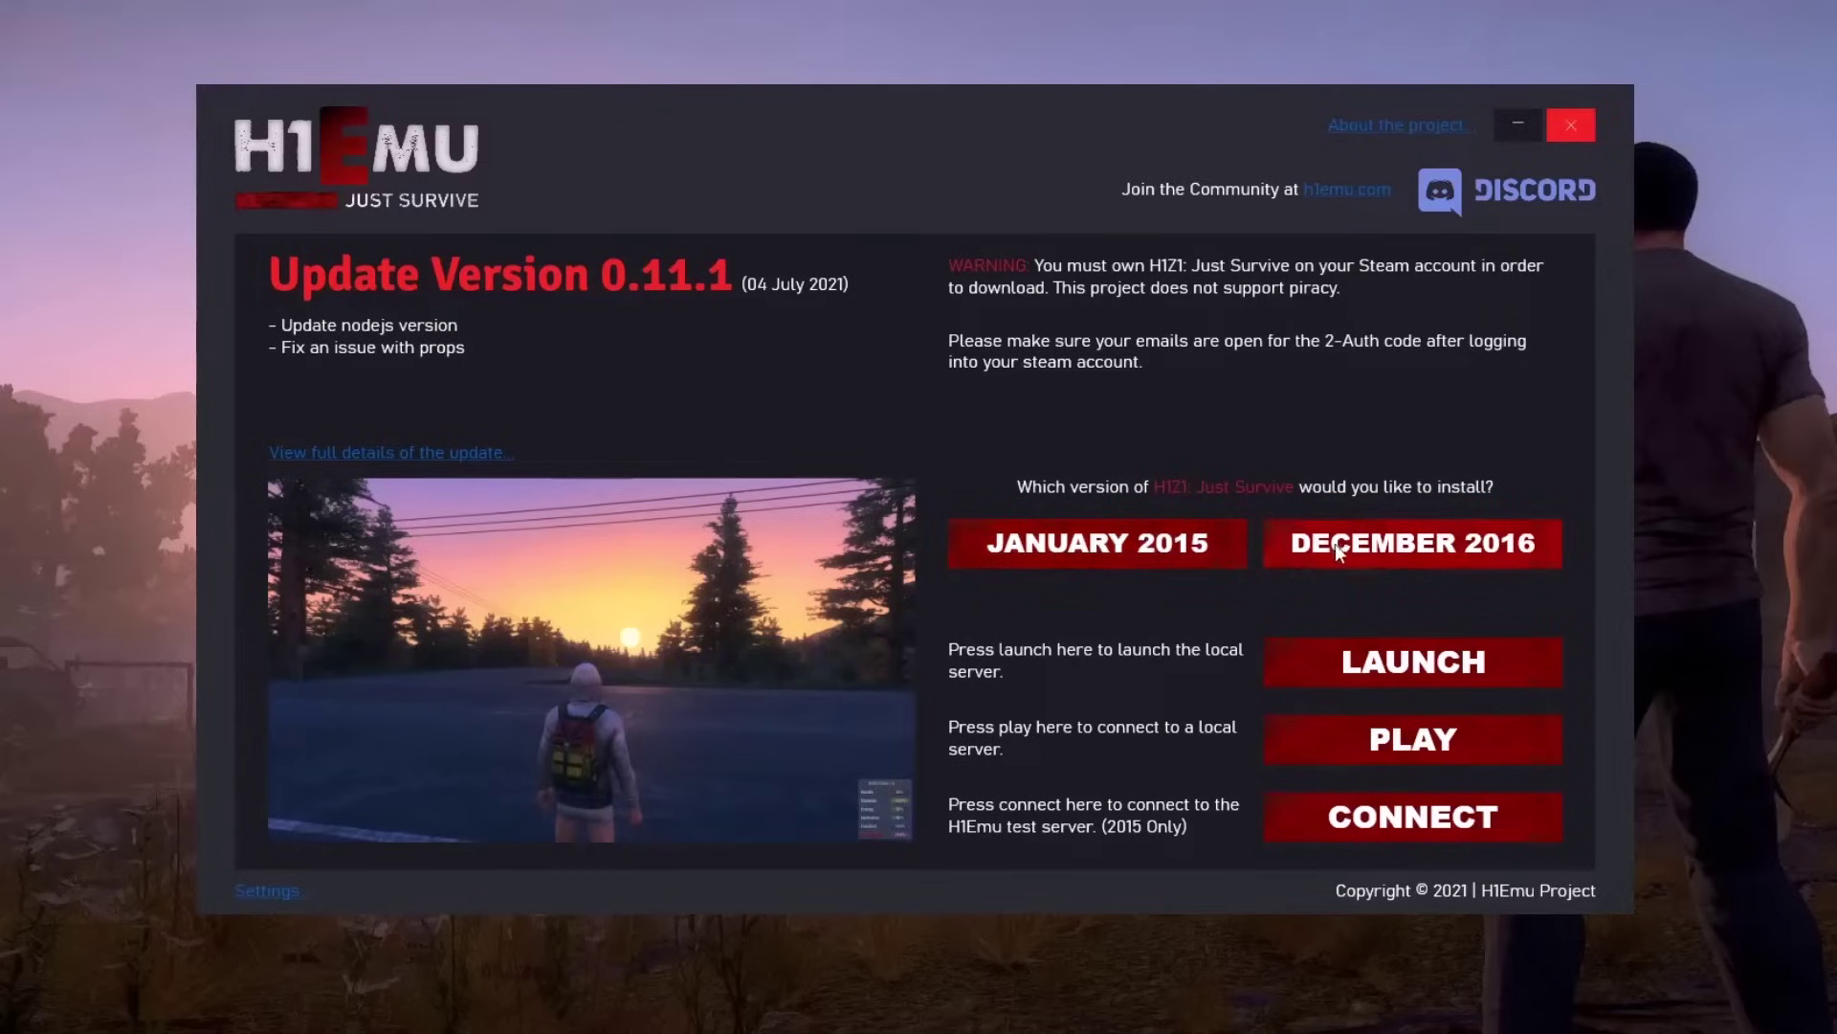
# Pick the January 2015 version of Just Survive to download.
pyautogui.click(1166, 543)
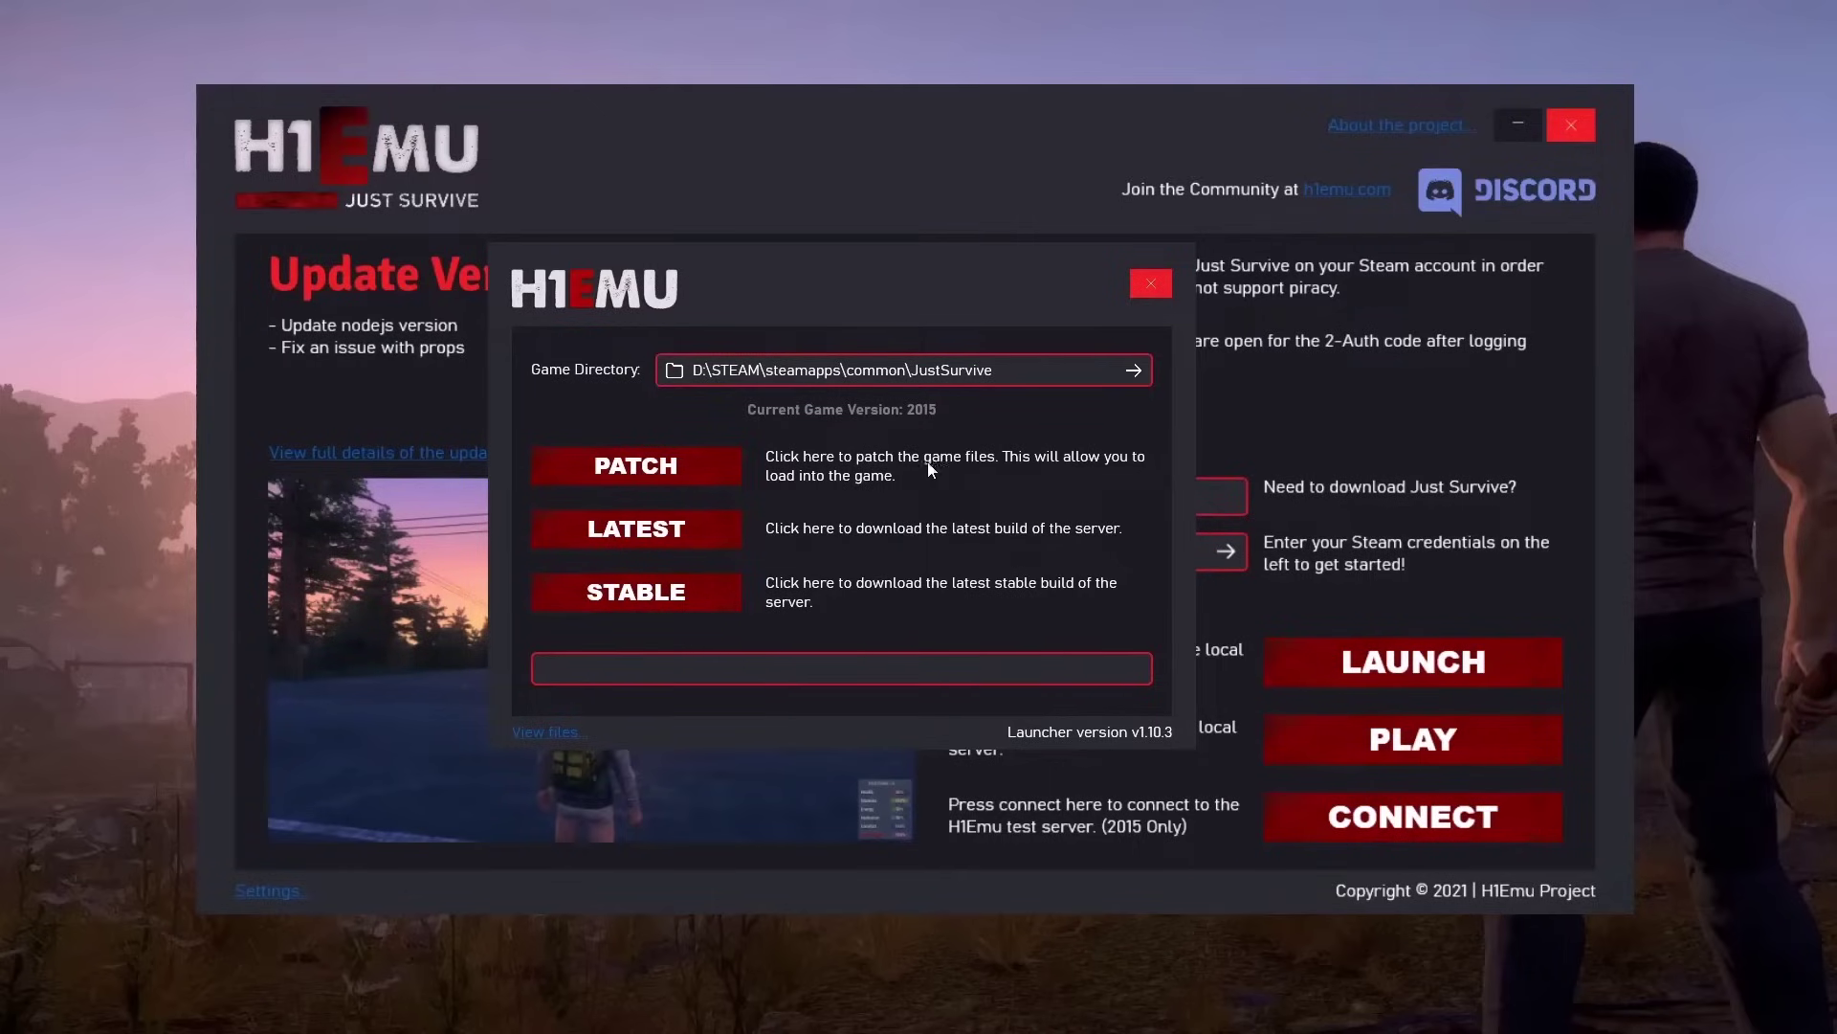
# Patch the game files, finishing with Done in 1.28s.
pyautogui.click(687, 464)
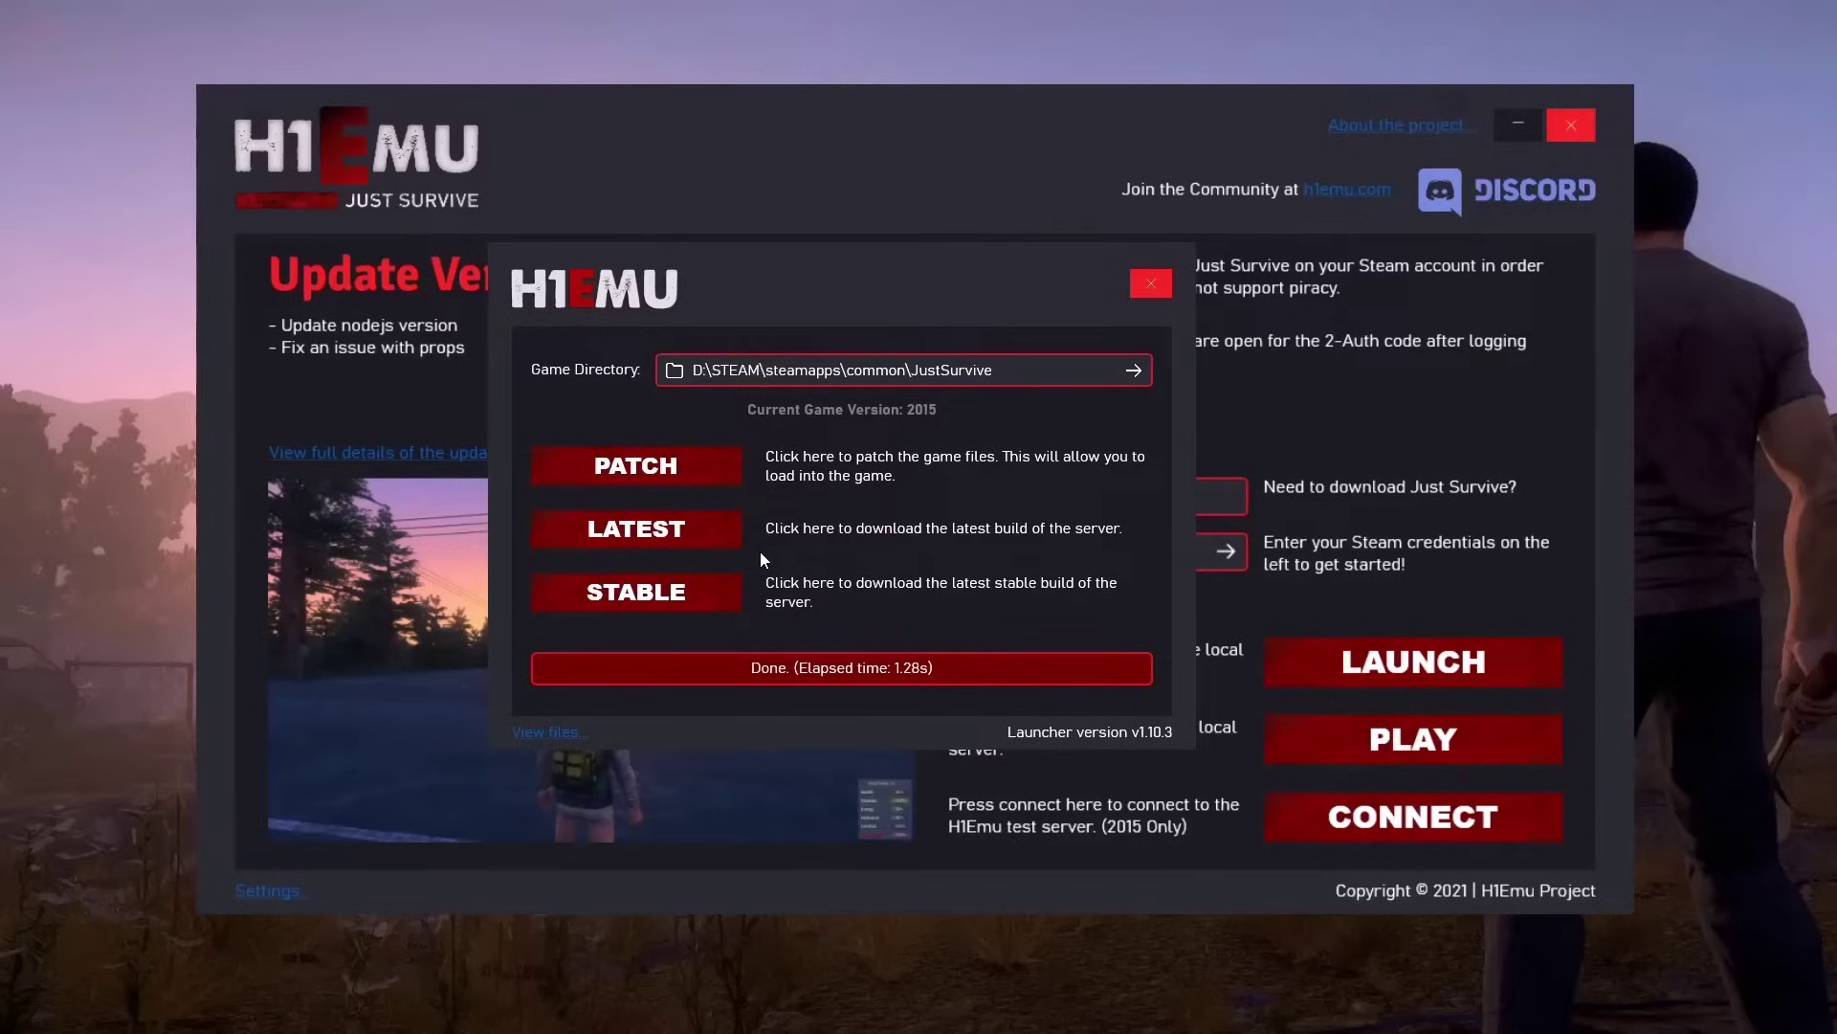
# Install the latest server build (Done in 1m 15.36s) and close the game-files dialog.
pyautogui.click(686, 537)
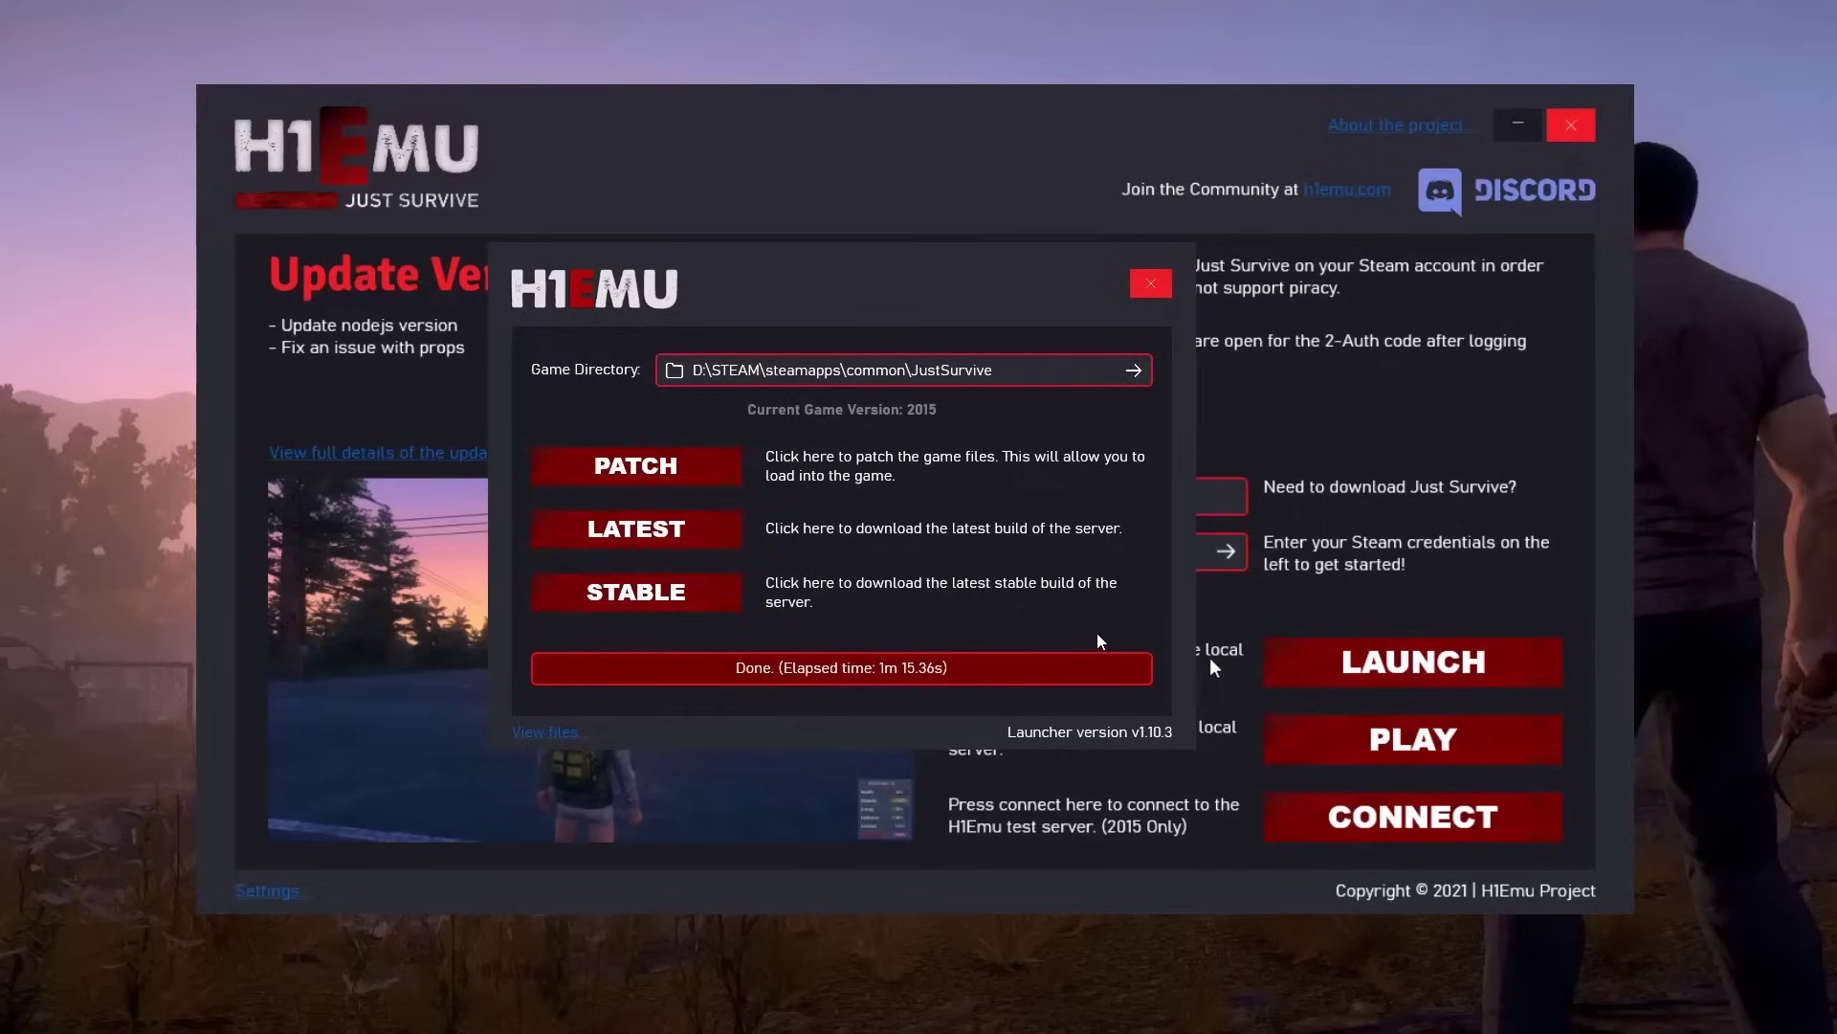
pyautogui.click(1222, 667)
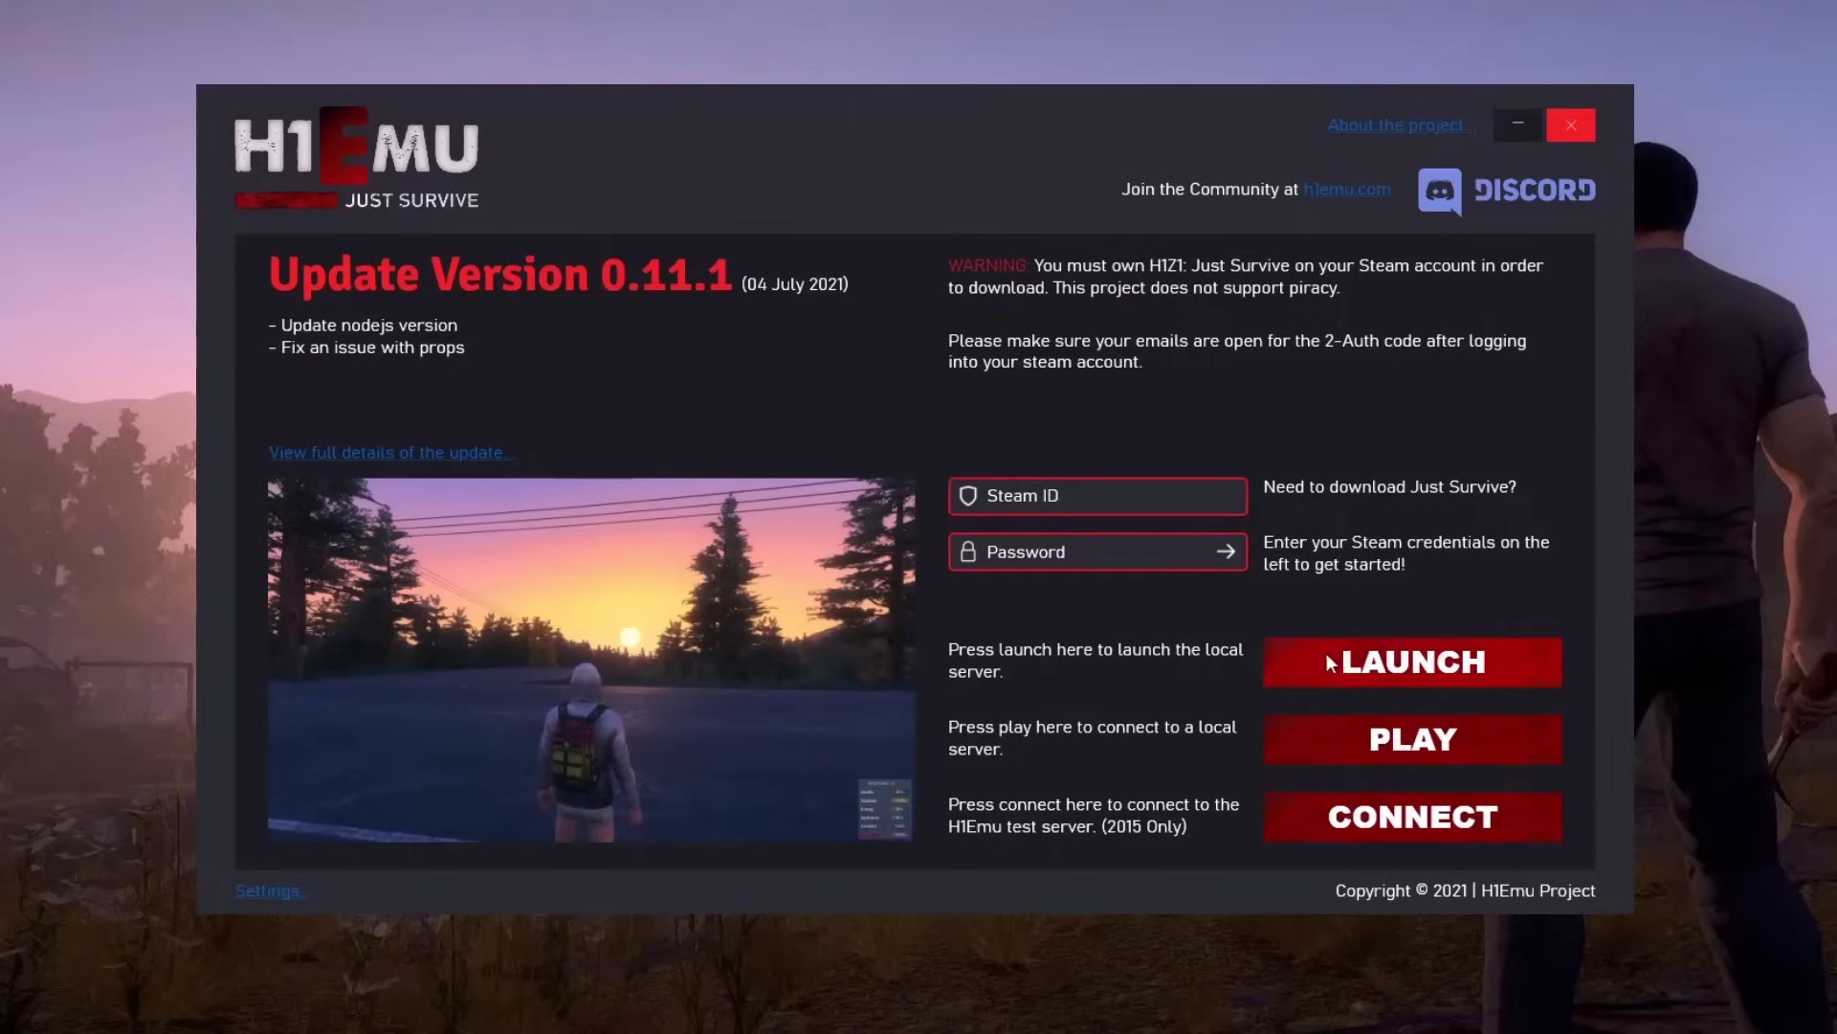
# Launch the local server until its console reports 'Server ready'.
pyautogui.click(1396, 662)
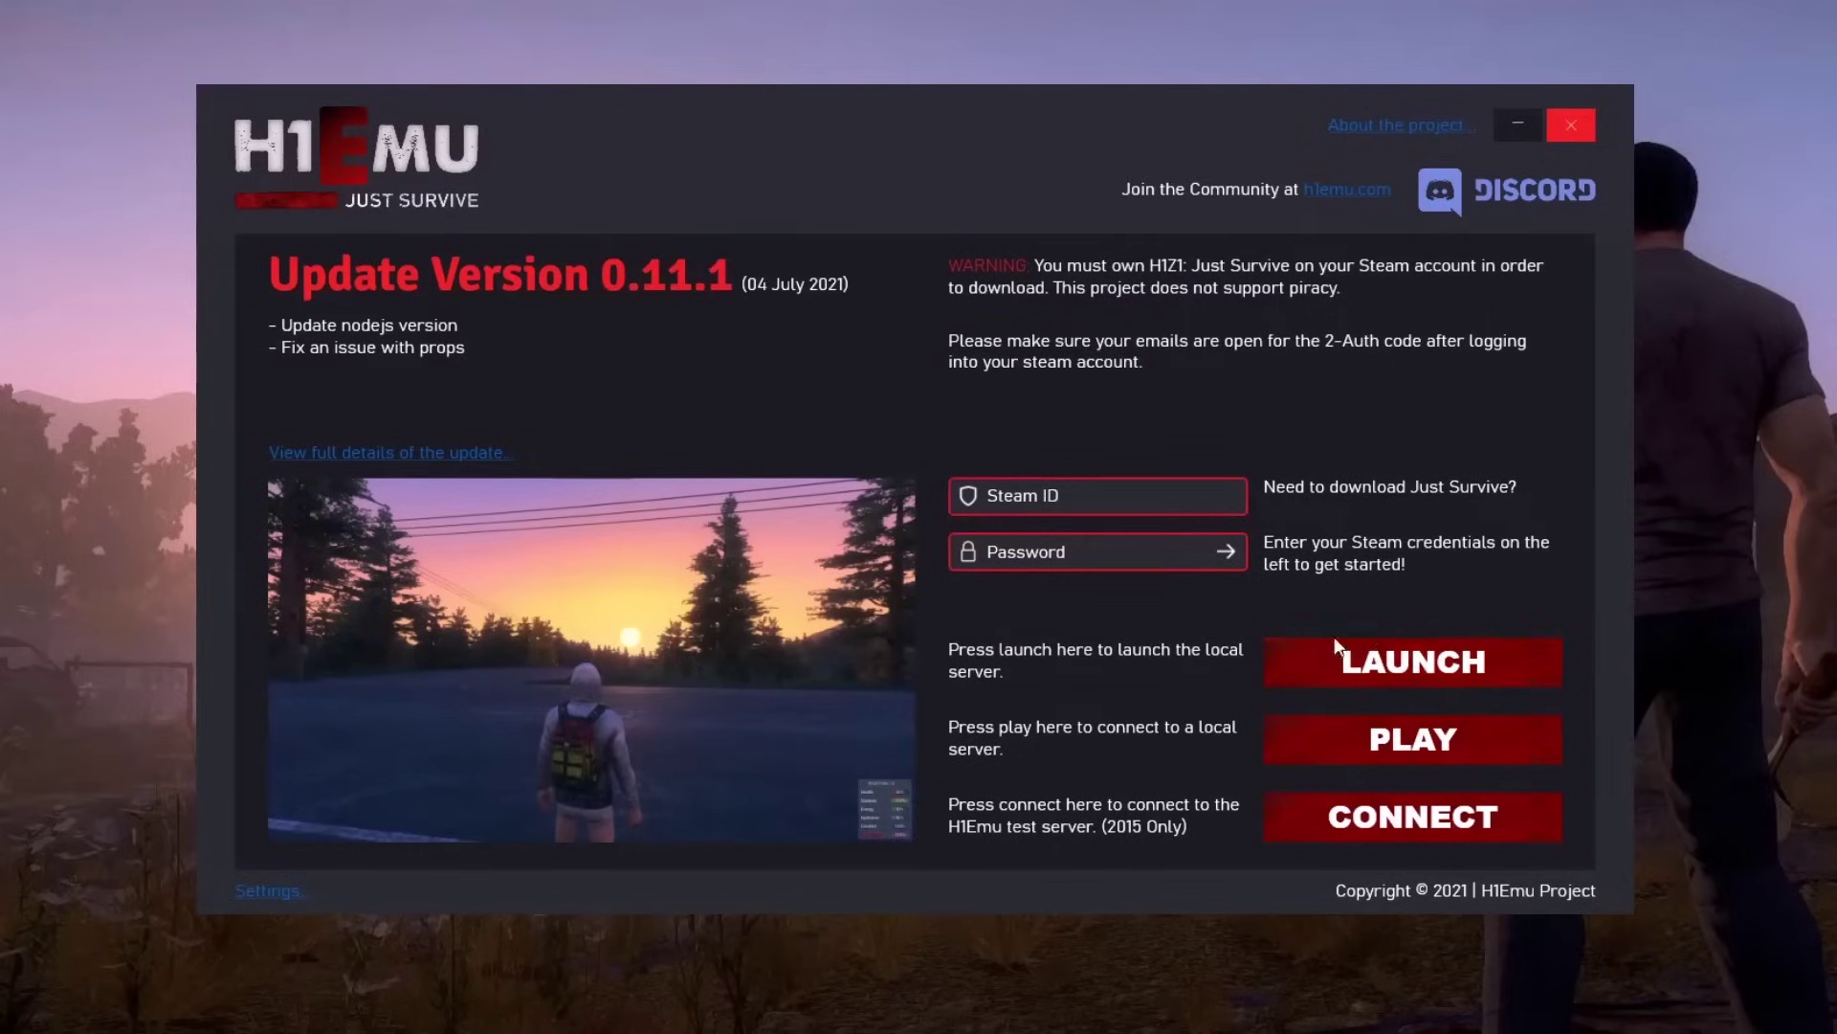
pyautogui.click(1448, 662)
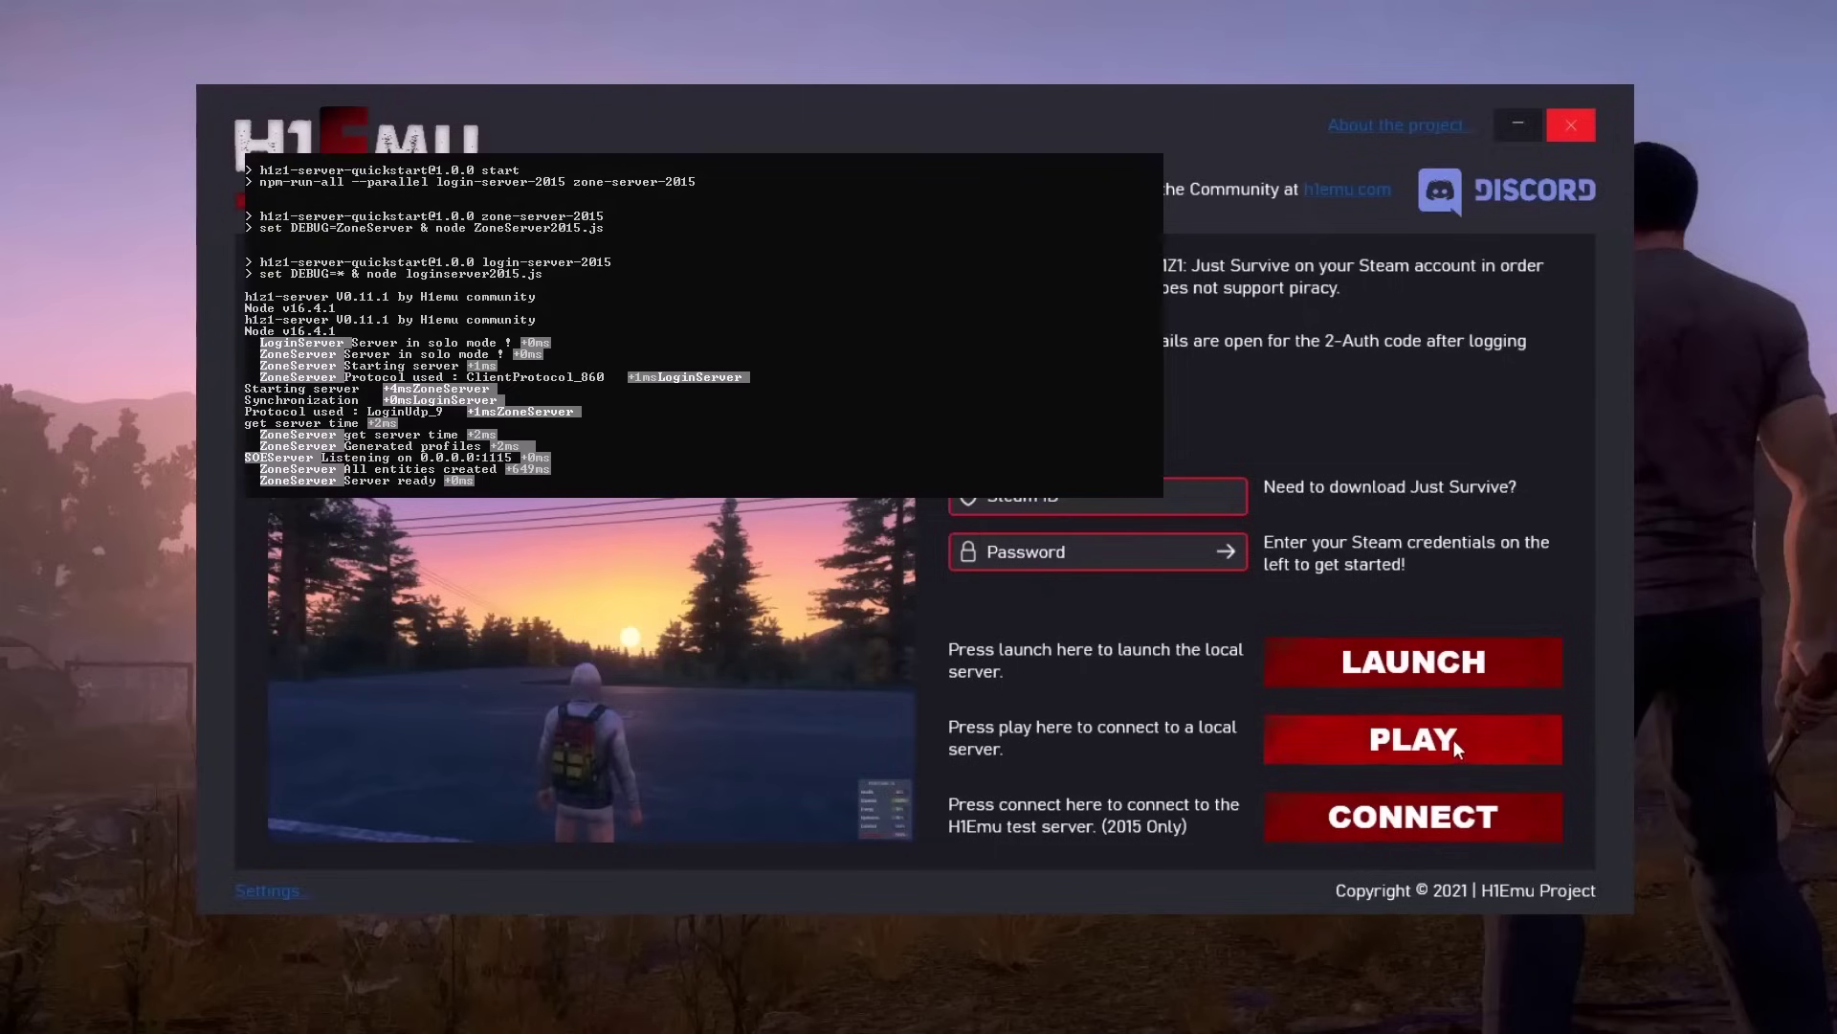
# Start the H1Z1 client on the local server, reaching the Early Access Alpha splash screen.
pyautogui.click(1374, 740)
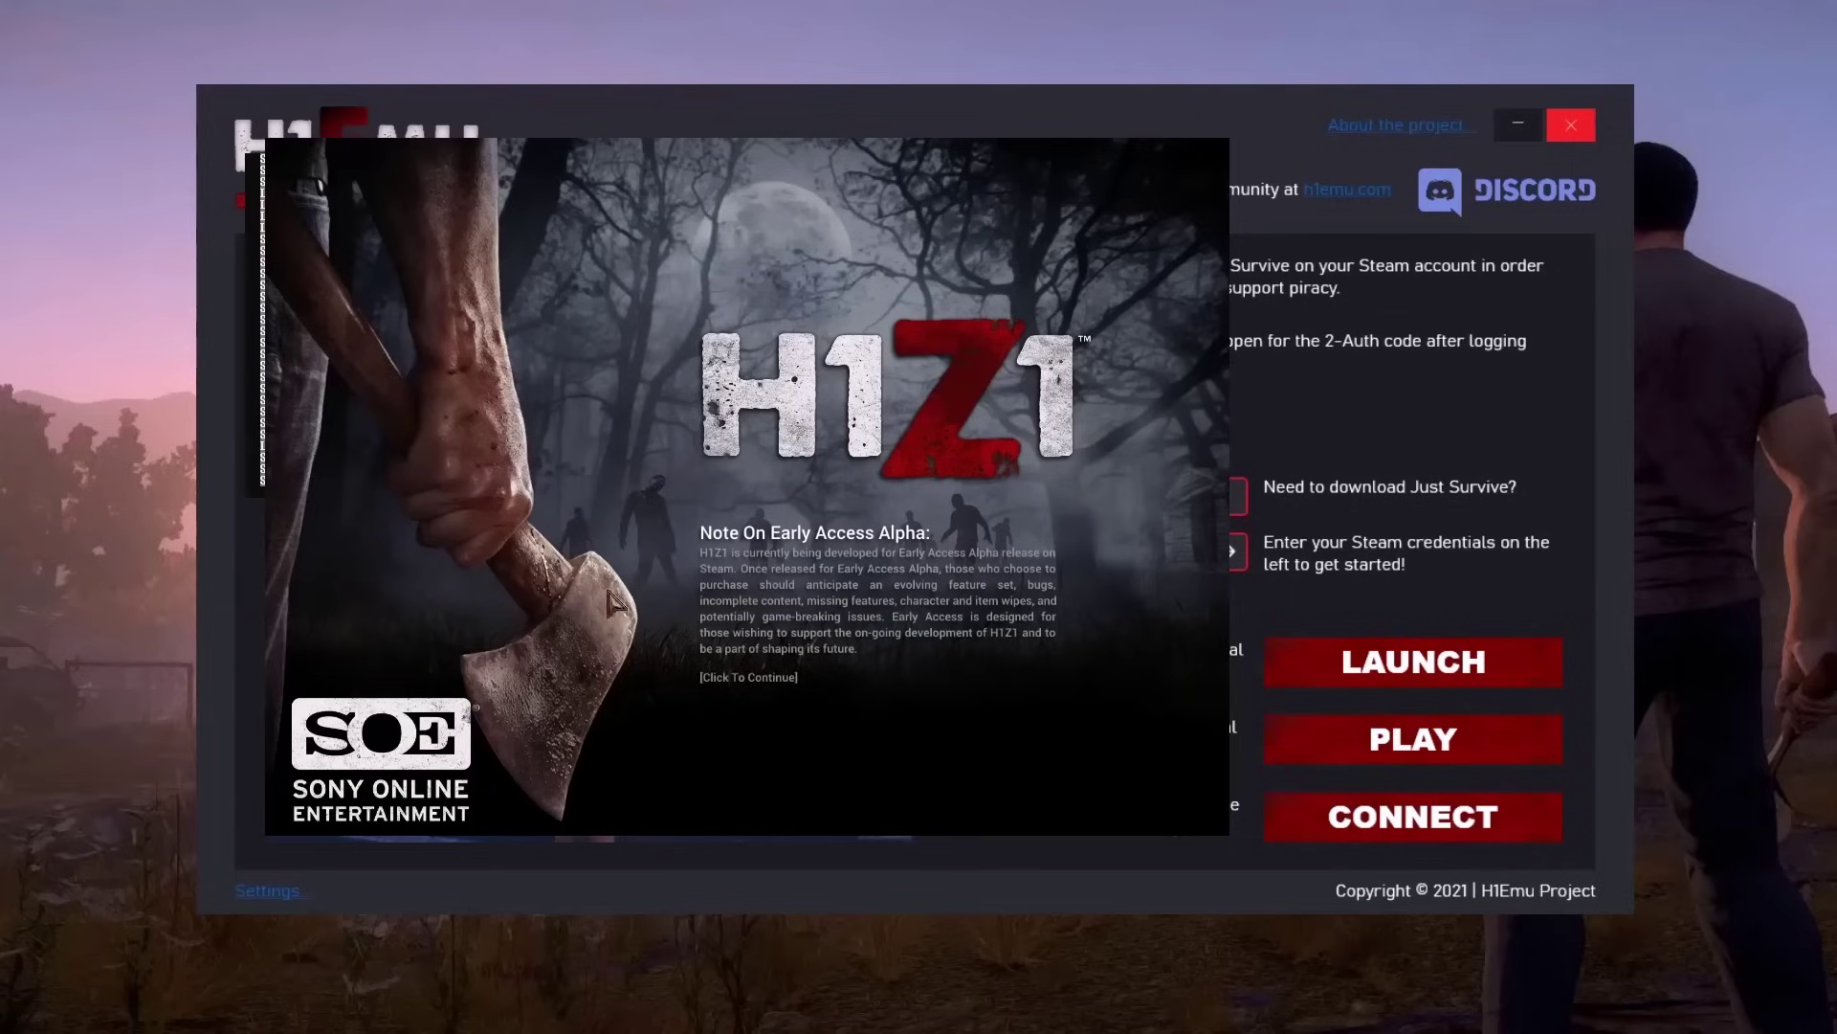
# Dismiss the Early Access notice, join the Local Server, and play as the Cowboy character.
pyautogui.click(754, 696)
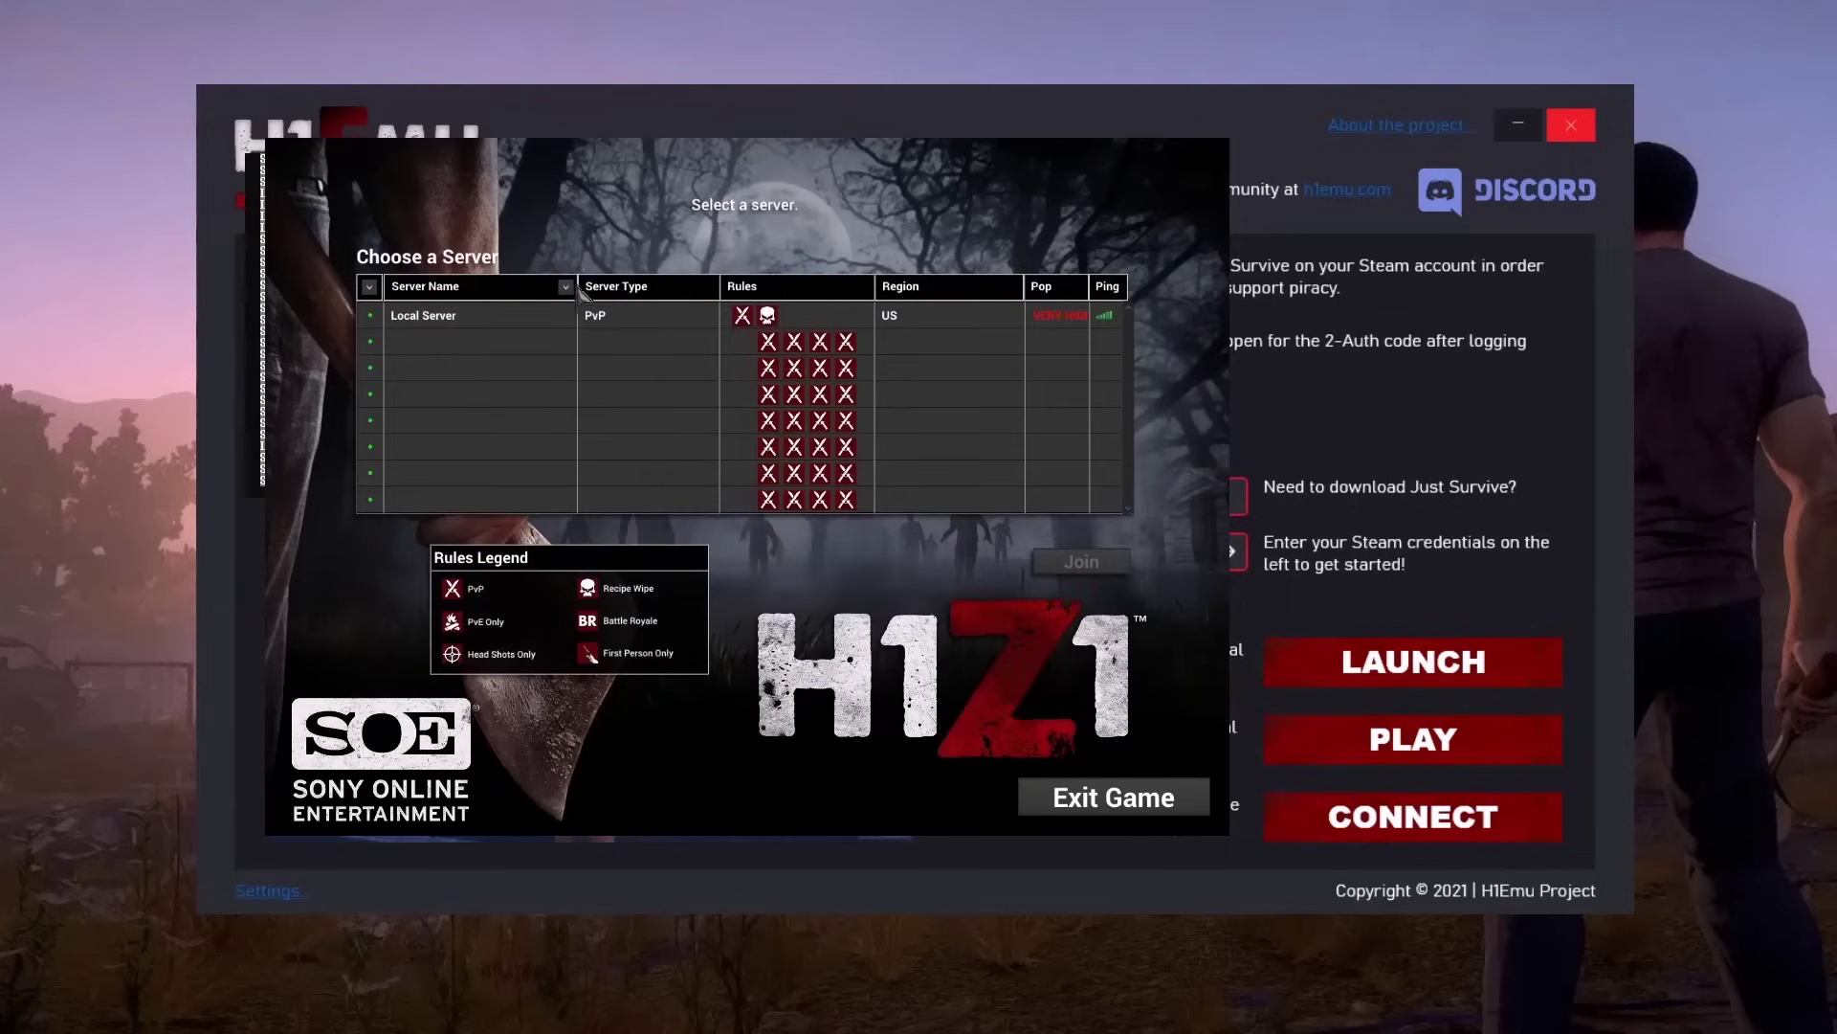
pyautogui.click(575, 314)
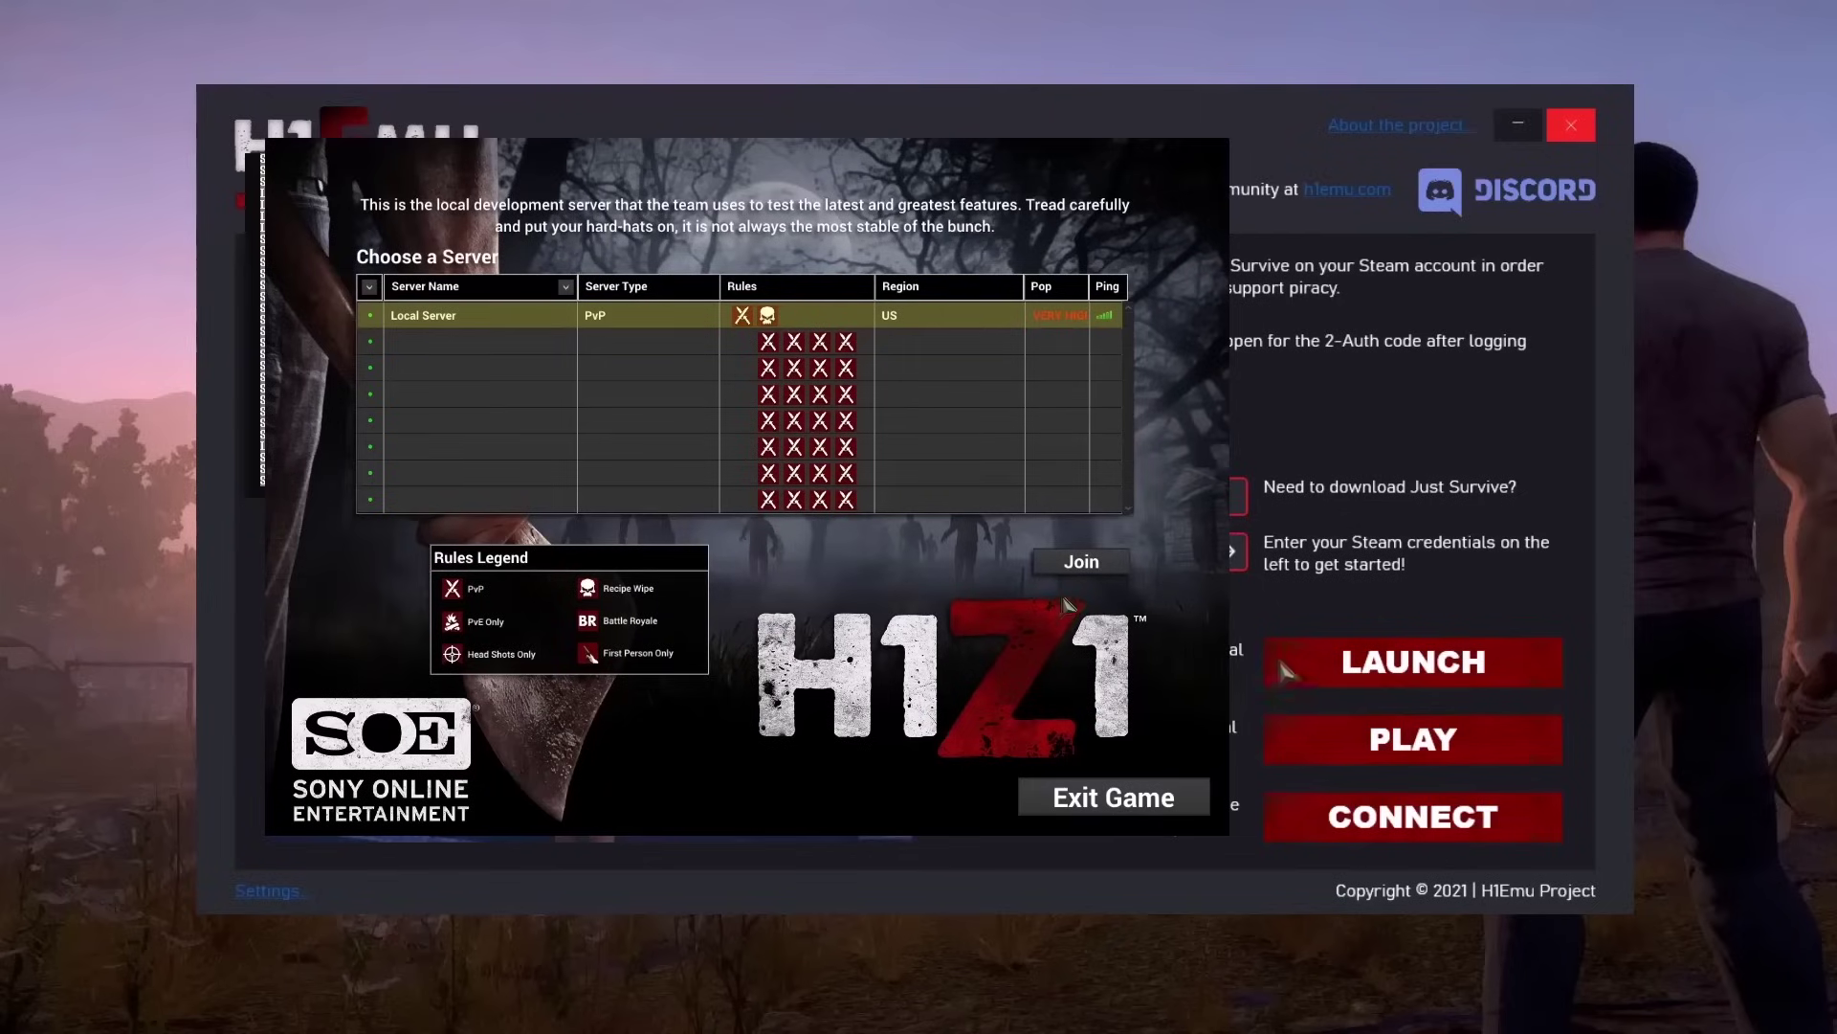
pyautogui.click(1086, 571)
pyautogui.click(762, 466)
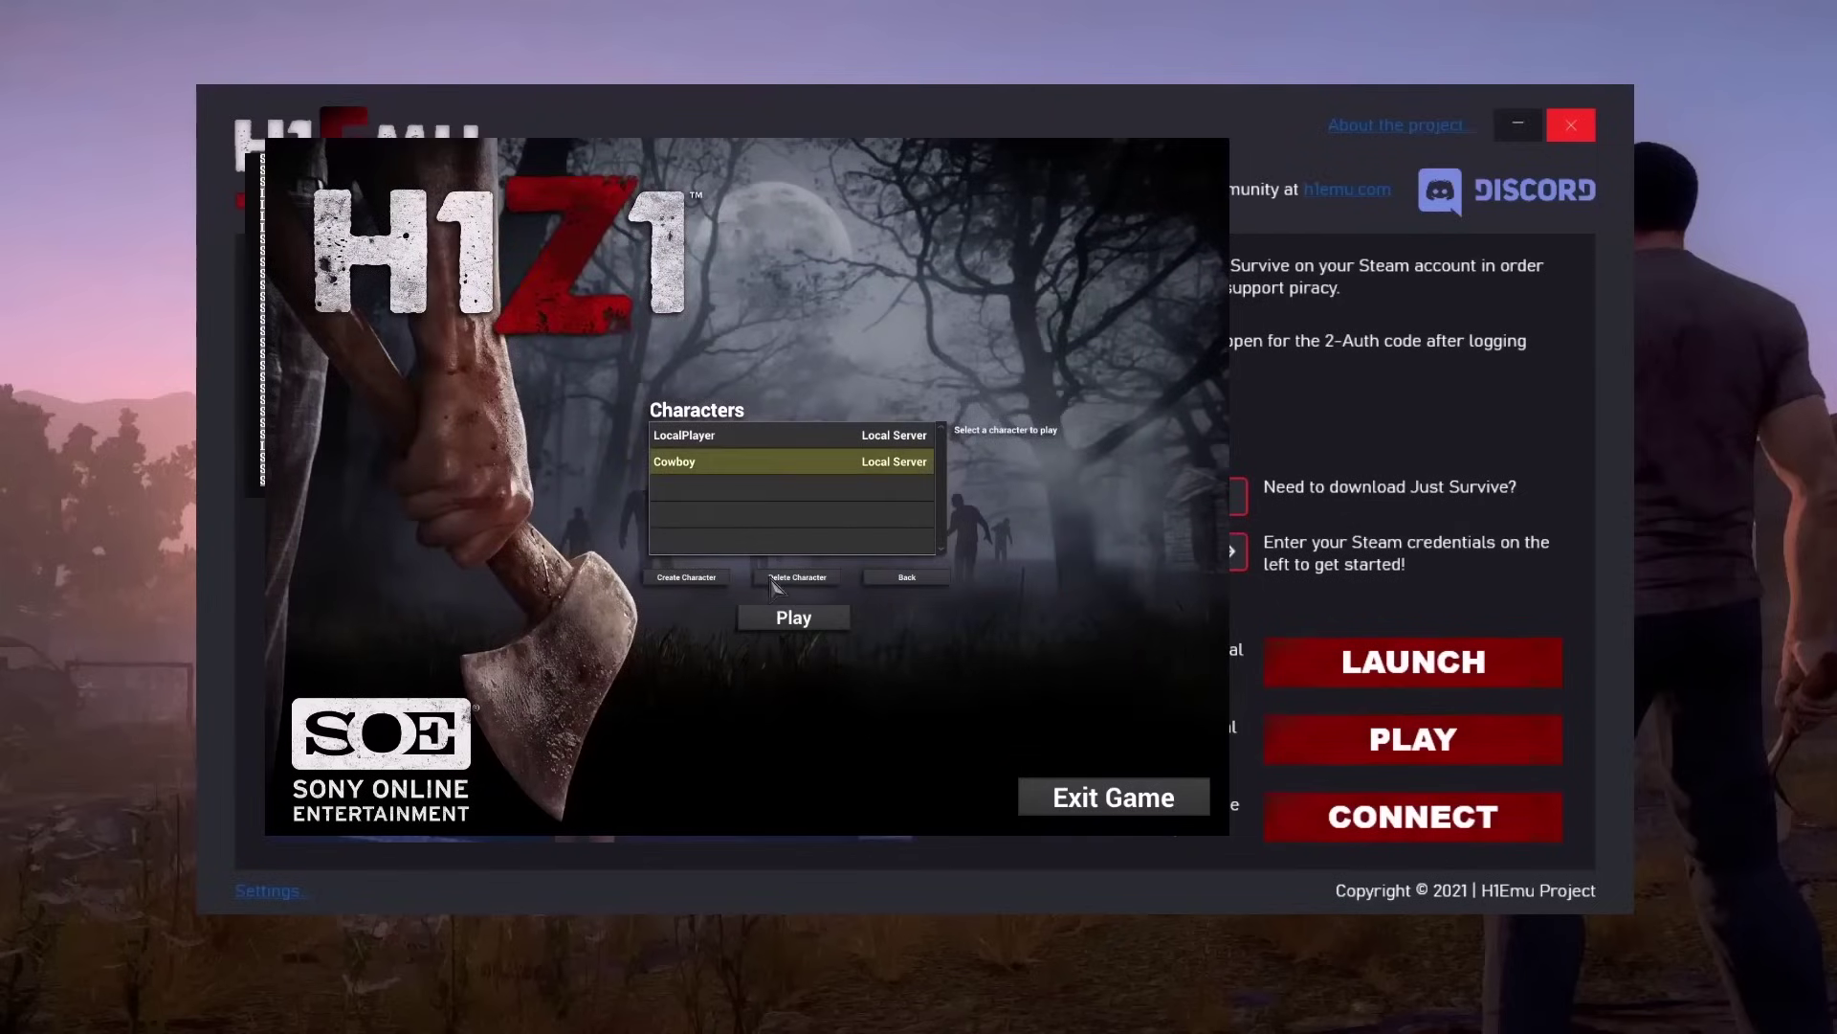
pyautogui.click(775, 620)
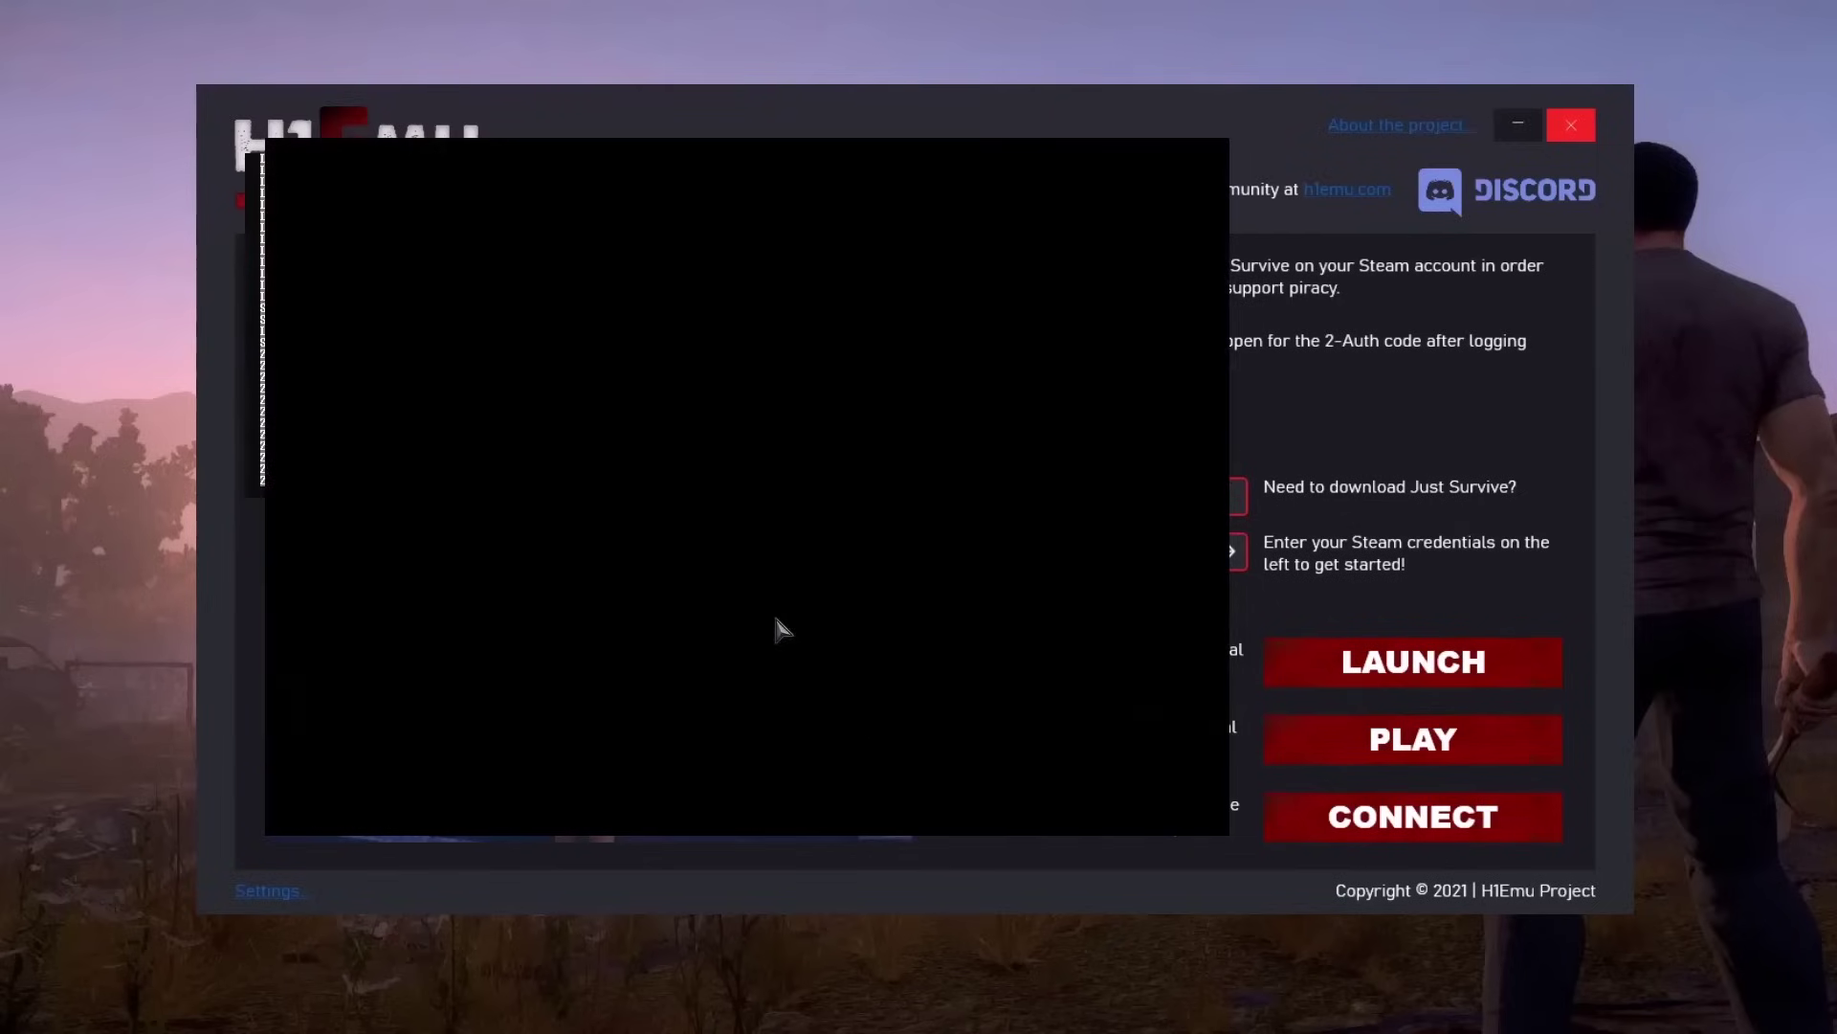